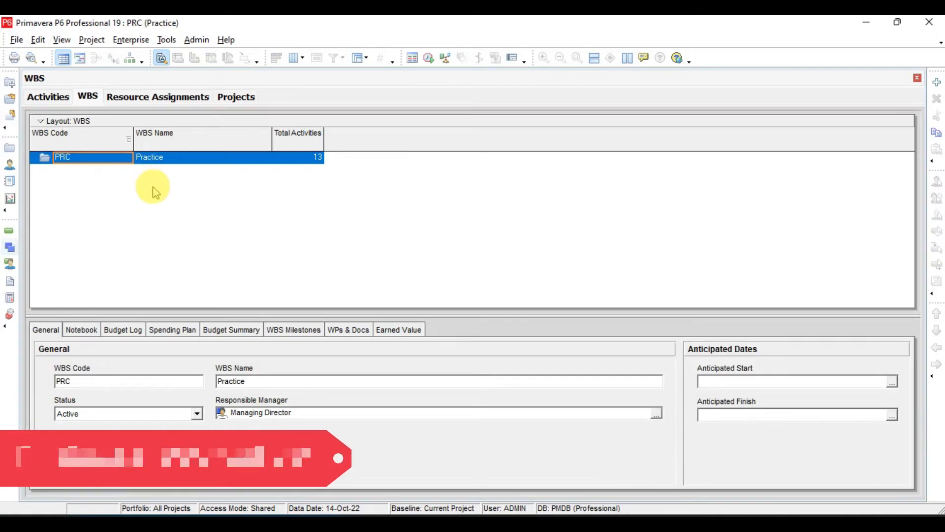
Add a WBS element named ABC beneath the Practice project.
right_click(151, 183)
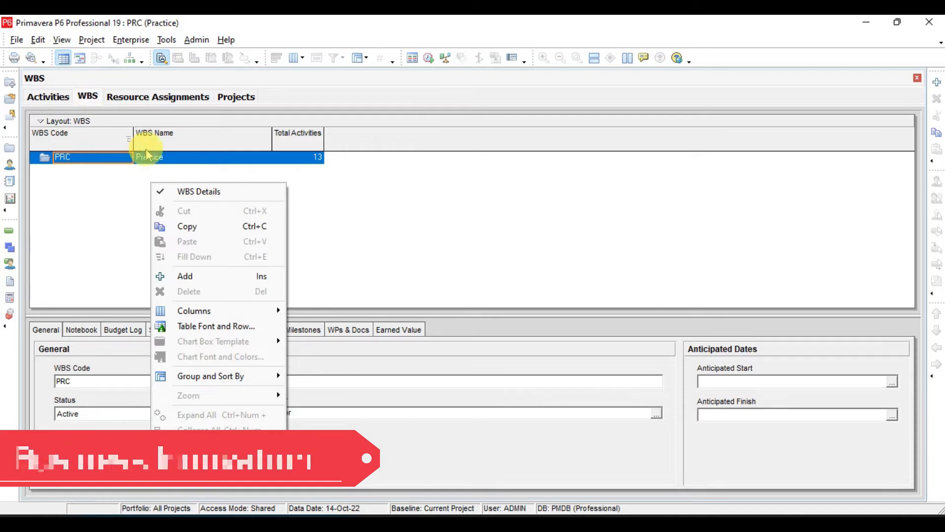
click(937, 84)
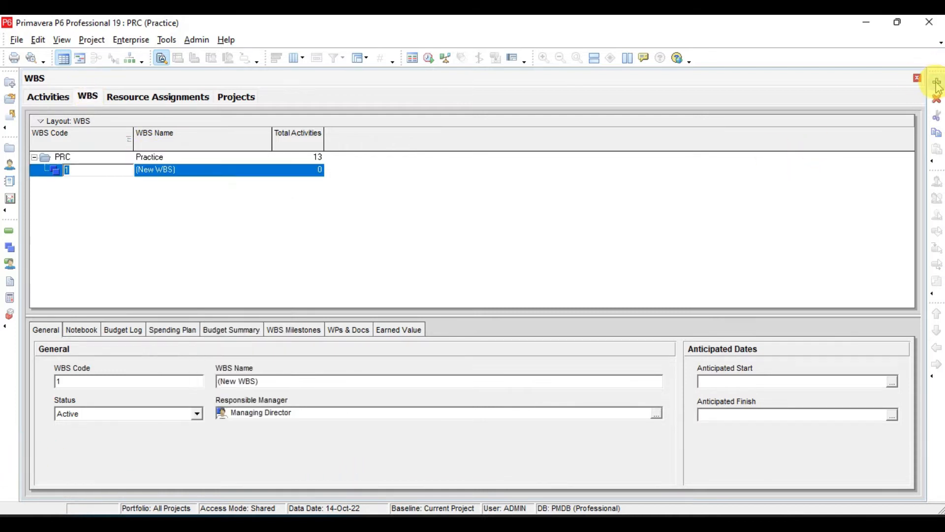
click(224, 173)
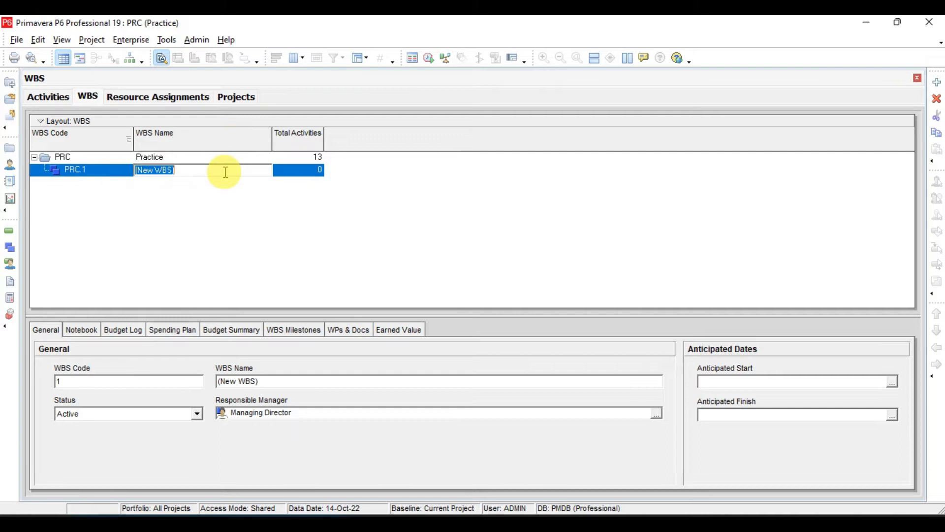
text(ABC)
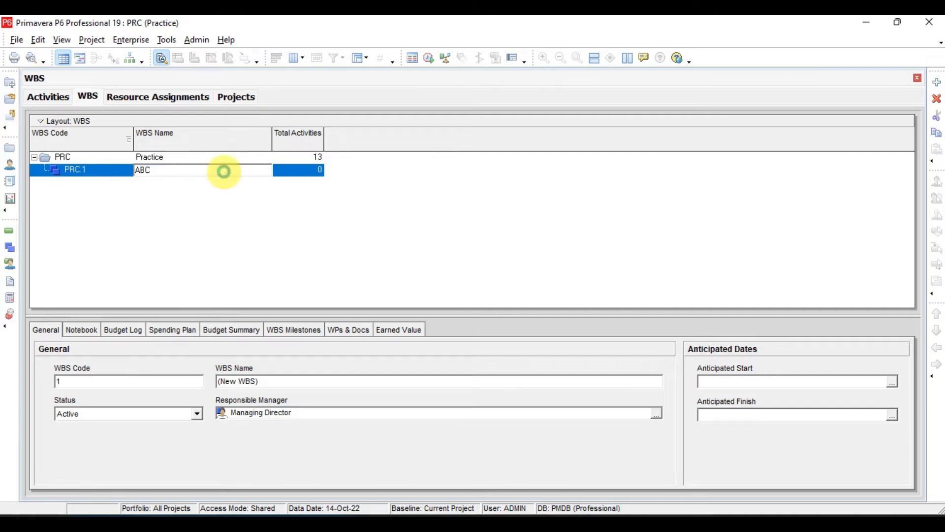
key(Return)
Add a second WBS element named DEF at the same level as ABC, with code PRC.2.
click(936, 82)
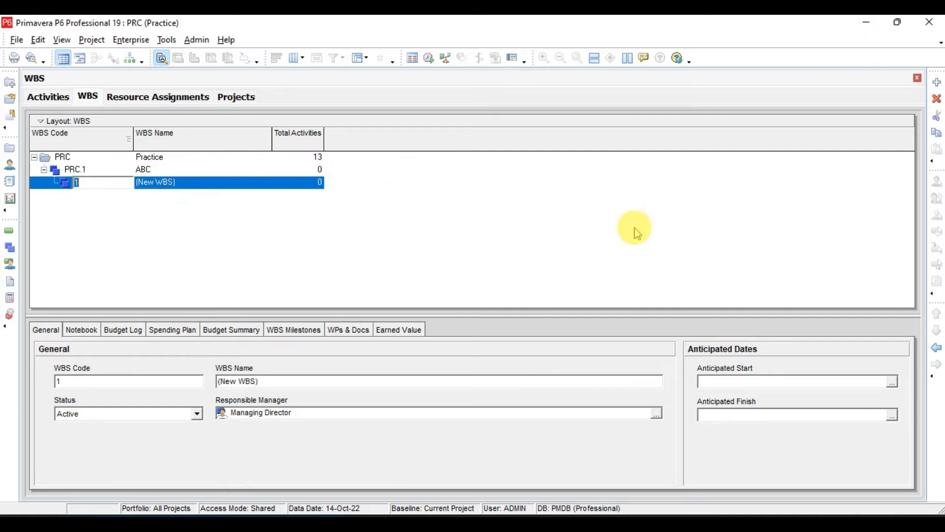
click(223, 182)
text(D)
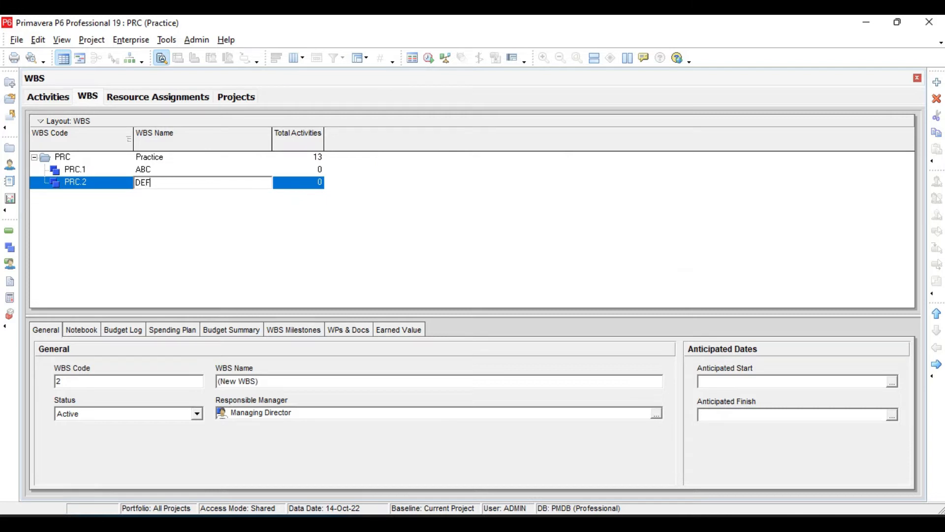
text(EF)
key(Return)
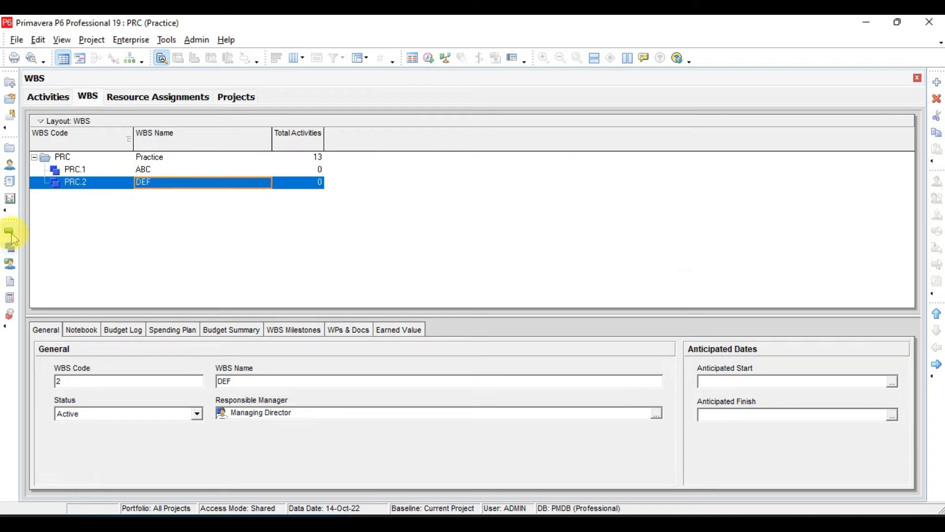
In the Activities view, turn off Hide if empty in the grouping options and apply the change.
click(56, 97)
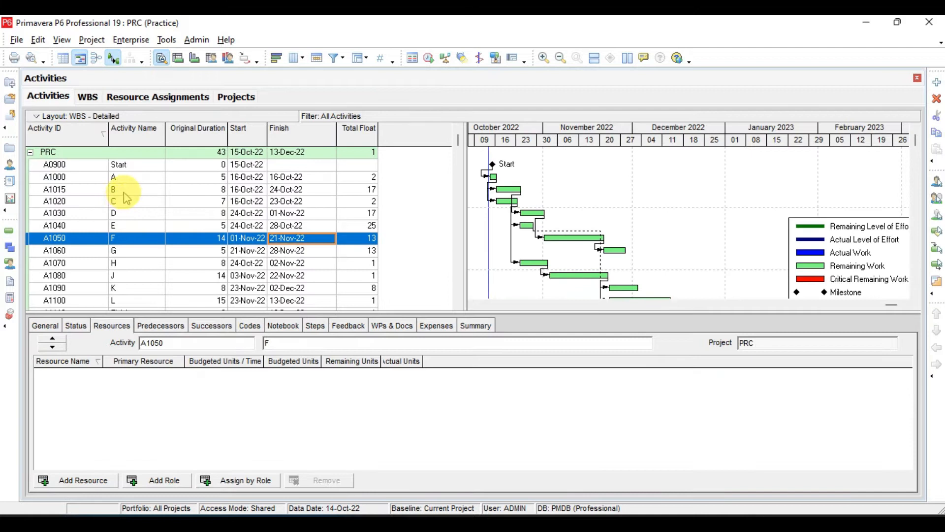
right_click(180, 191)
click(235, 454)
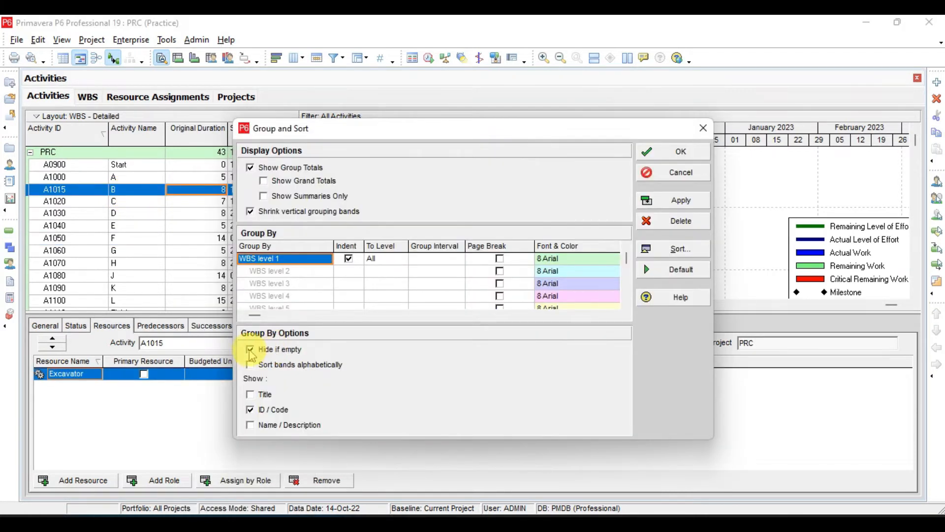
click(251, 351)
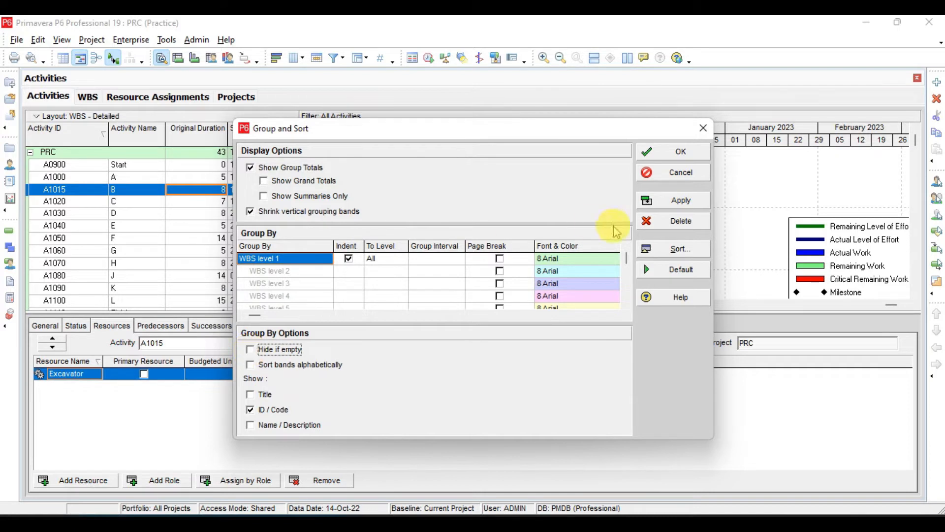
click(680, 202)
click(681, 151)
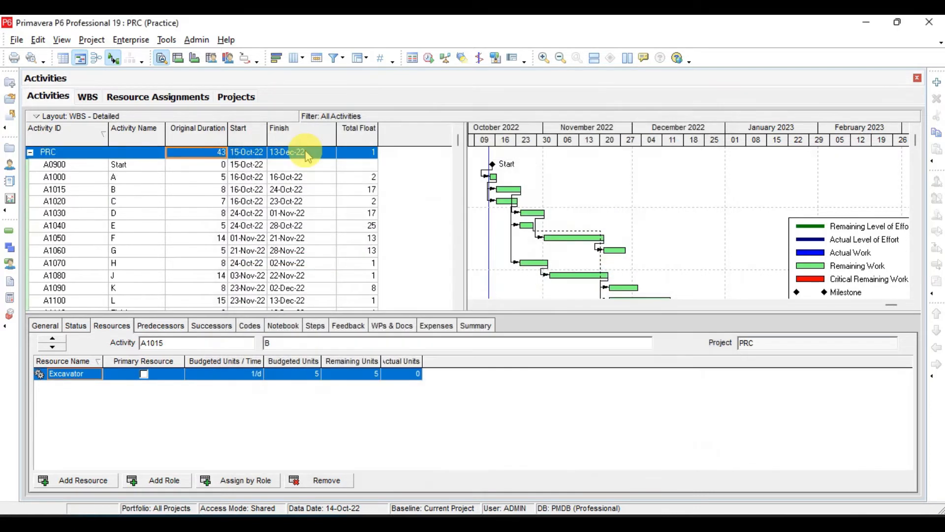
Move activities A0900 through A1060 out of the PRC band into WBS PRC.1.
scroll(196, 196, down, 13)
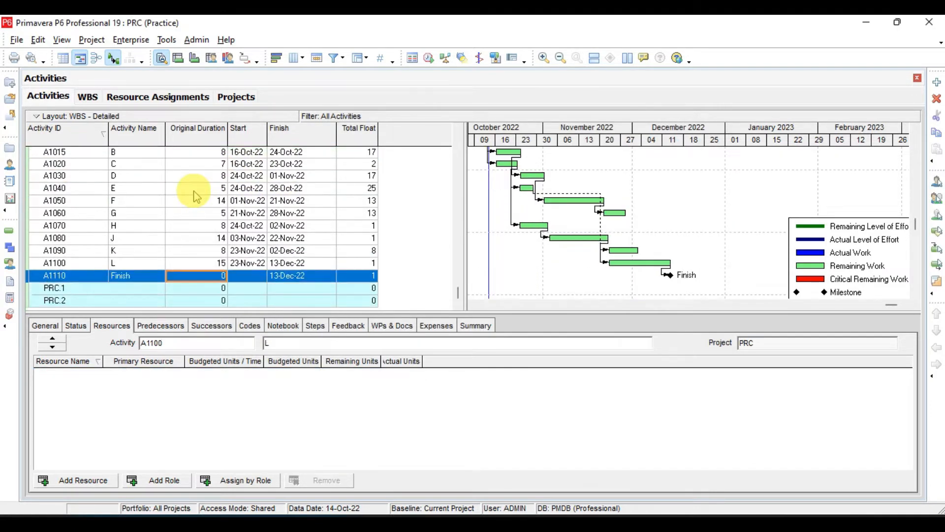
scroll(196, 196, up, 13)
key(Down)
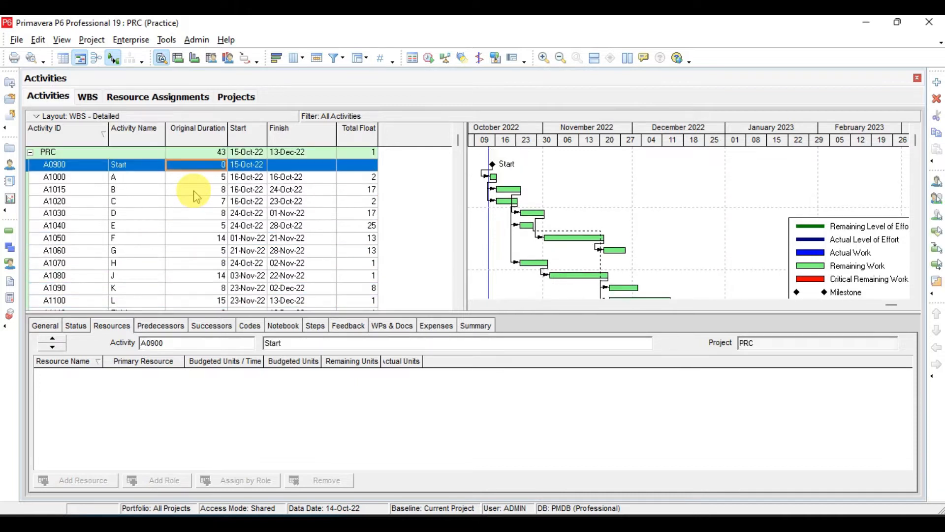
key(shift+Down)
key(shift+Down)
key(shift+Down)
key(shift+Down)
key(shift+Down)
key(shift+Down)
key(shift+Down)
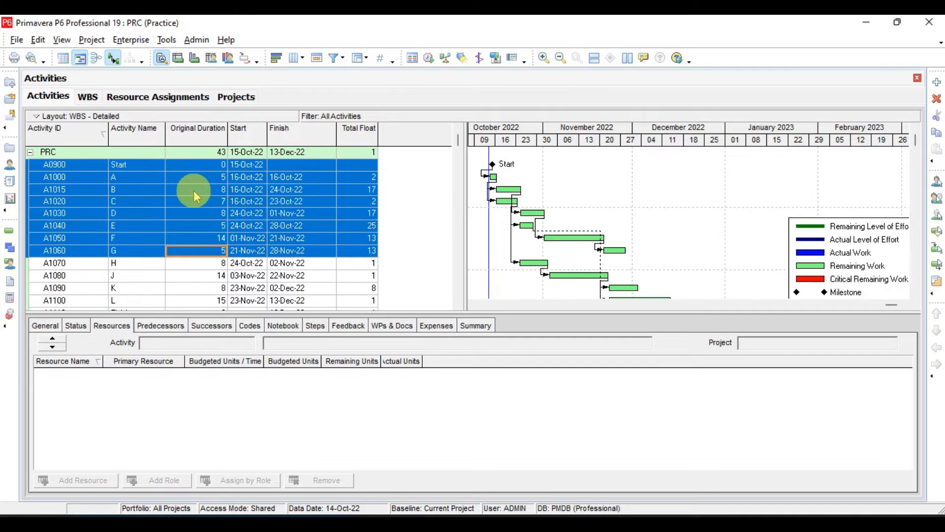
key(ctrl+x)
key(Down)
key(Down)
key(Down)
key(Down)
key(Down)
key(Down)
key(ctrl+v)
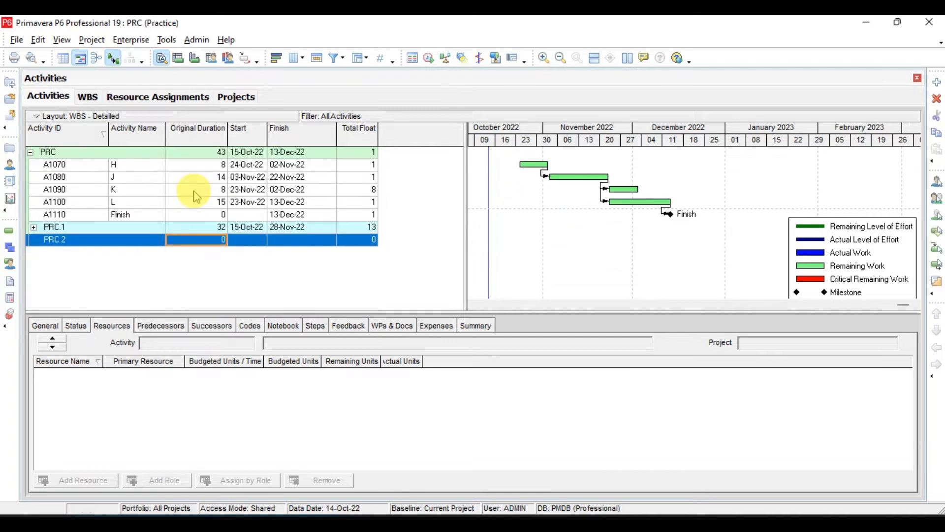
Move activities A1070 through A1110 into WBS PRC.2 and expand all WBS bands.
key(Up)
key(Up)
key(Up)
key(Up)
key(Up)
key(Up)
key(shift+Down)
key(shift+Down)
key(shift+Down)
key(shift+Down)
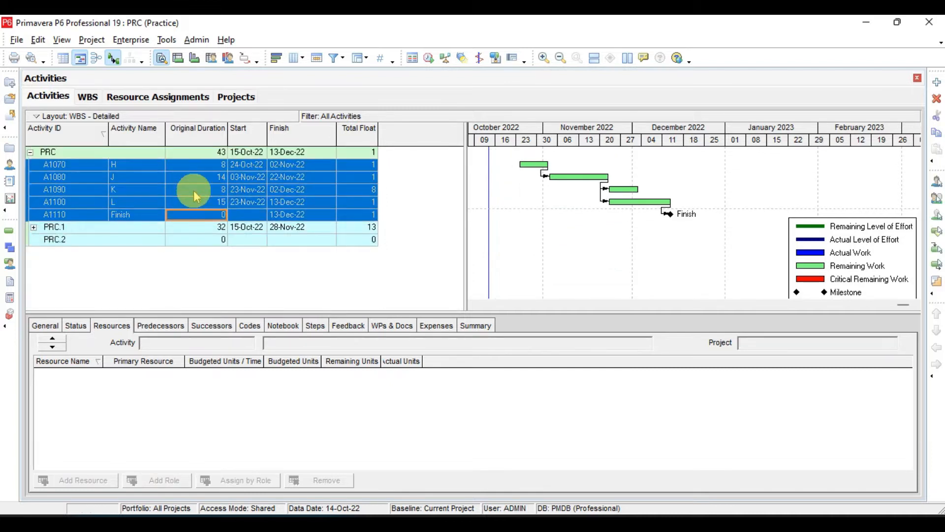
key(ctrl+x)
key(Down)
key(Down)
key(ctrl+v)
click(182, 166)
key(ctrl+KP_Add)
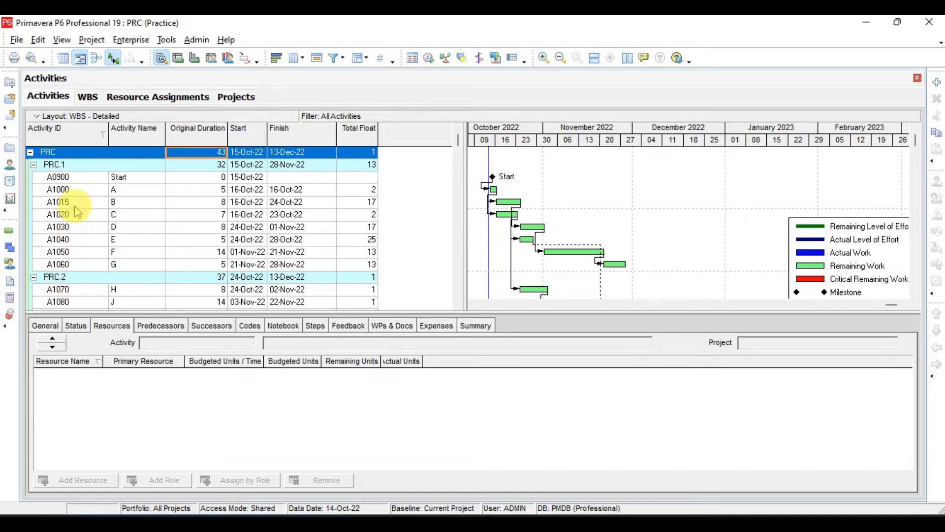
Turn off Show Group Totals and Shrink vertical grouping bands in the Group and Sort settings and apply them.
right_click(194, 202)
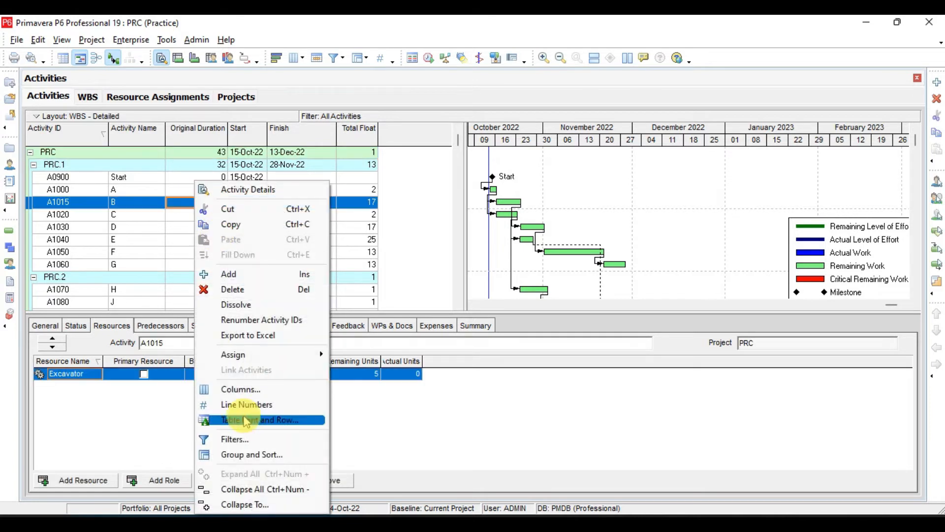
click(252, 454)
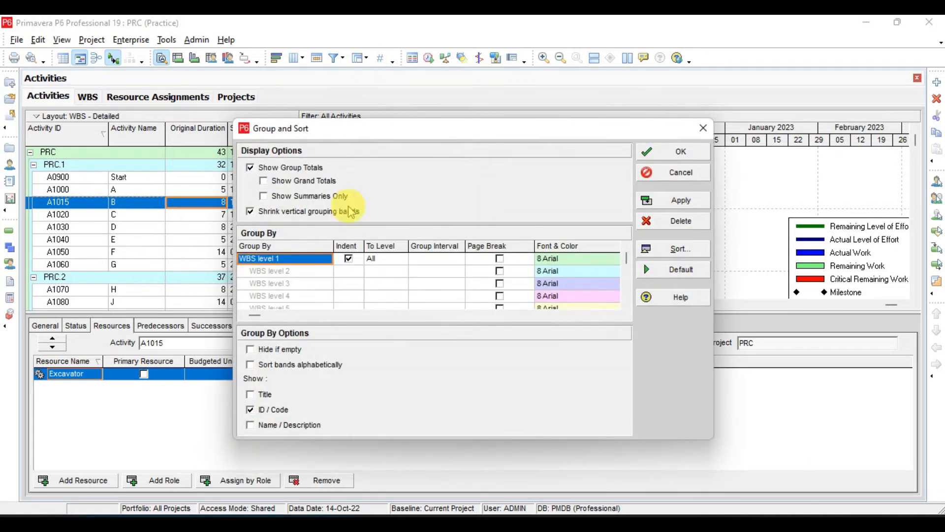
click(250, 168)
click(250, 211)
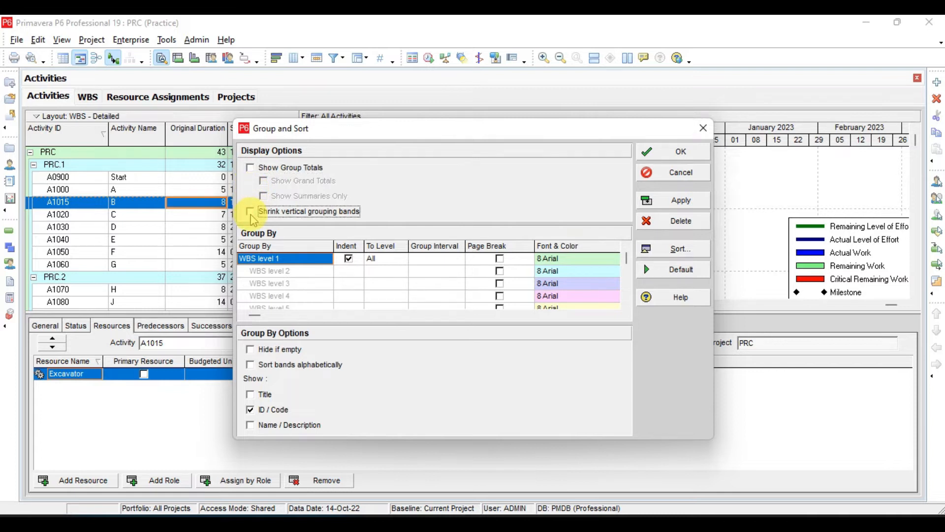
click(250, 410)
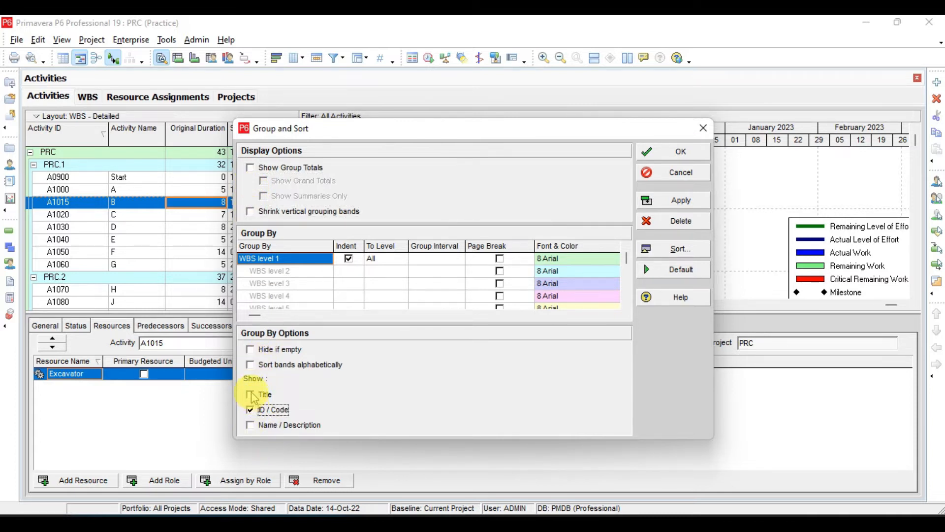
click(682, 200)
click(682, 152)
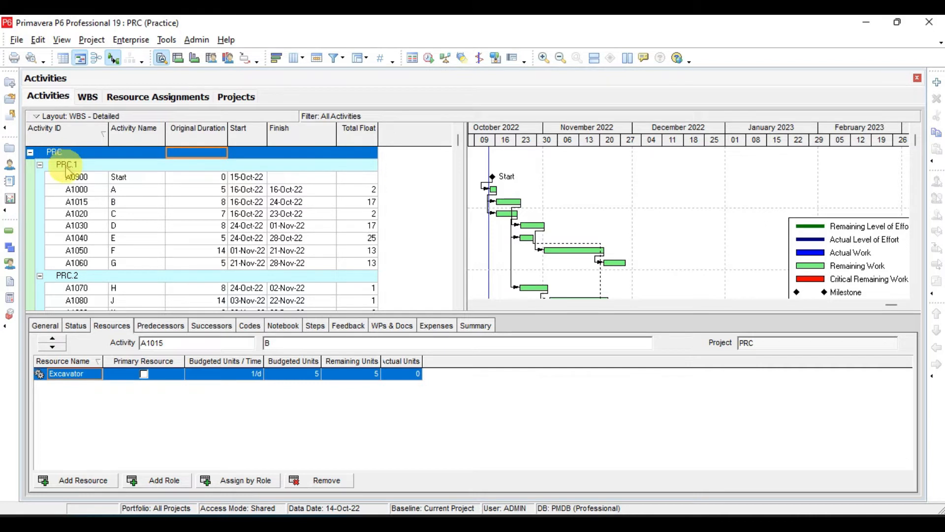
Turn Show Group Totals back on in the Group and Sort settings and apply it.
right_click(295, 168)
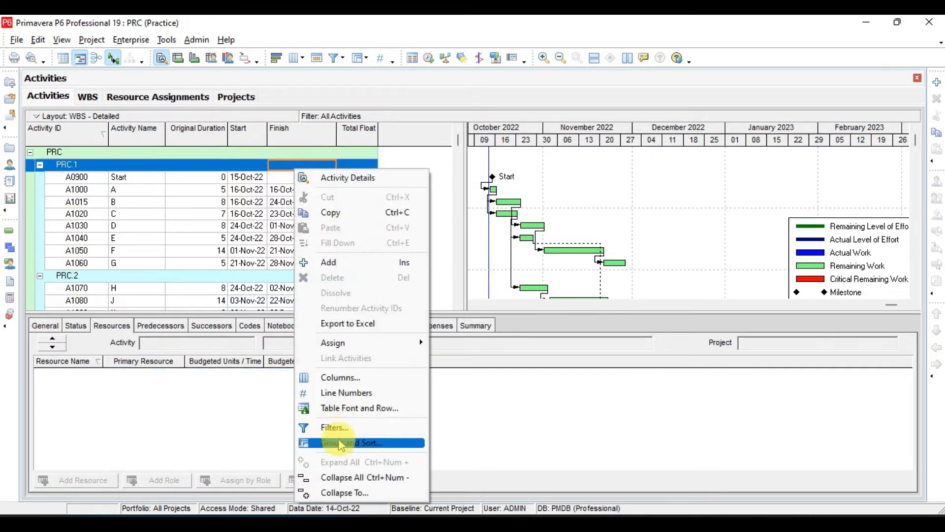
click(341, 444)
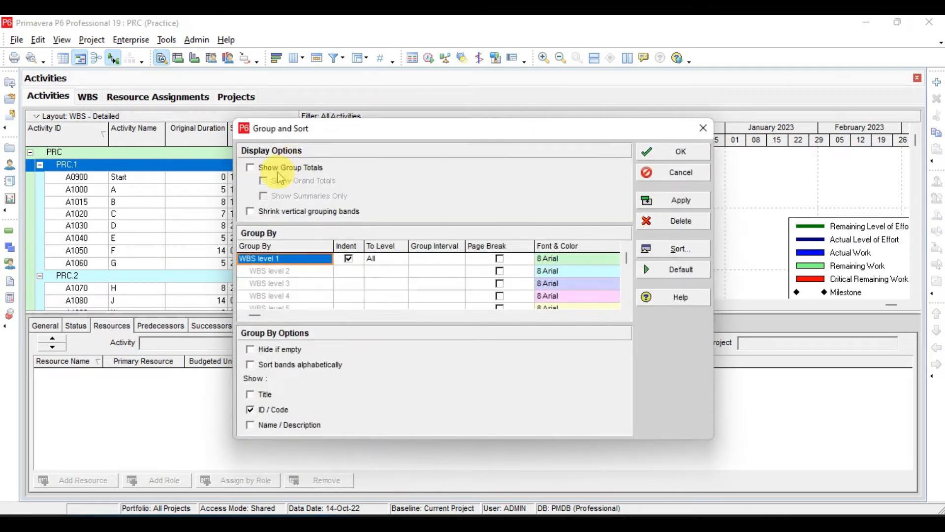
click(259, 169)
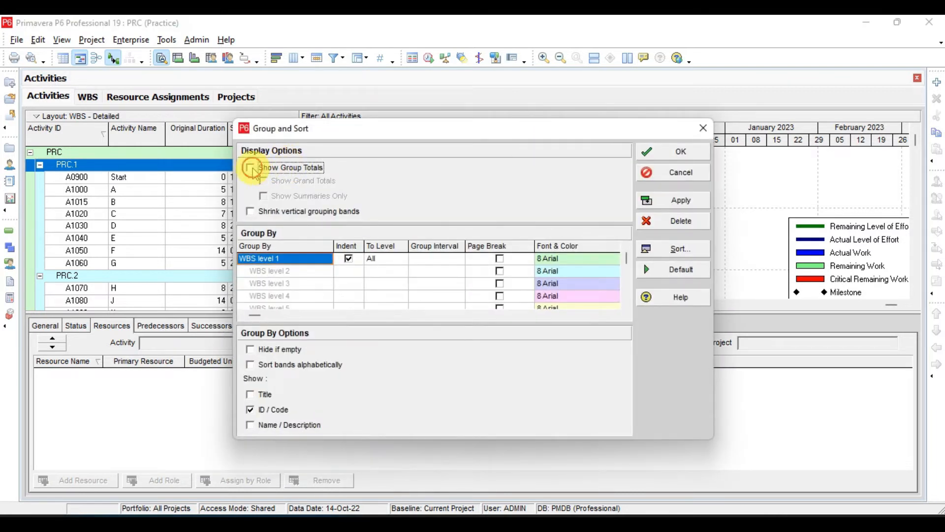
click(680, 209)
Enable Show Grand Totals for the activity grouping, apply it, and expand the Total and PRC bands.
drag(538, 135, 728, 176)
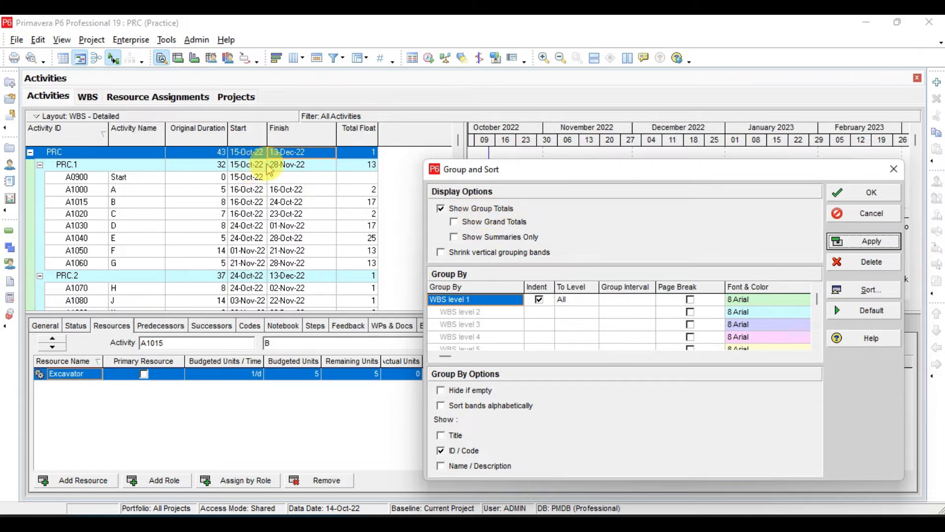
click(455, 224)
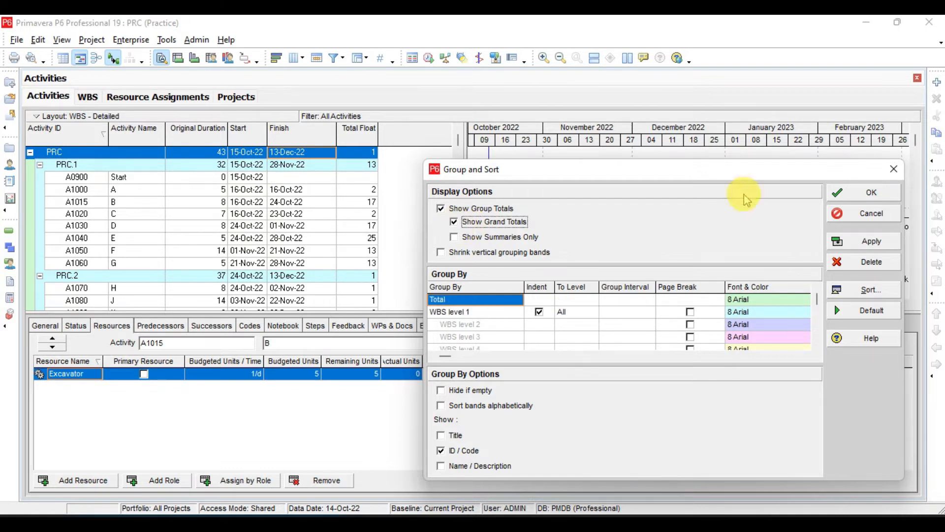
click(865, 242)
click(870, 192)
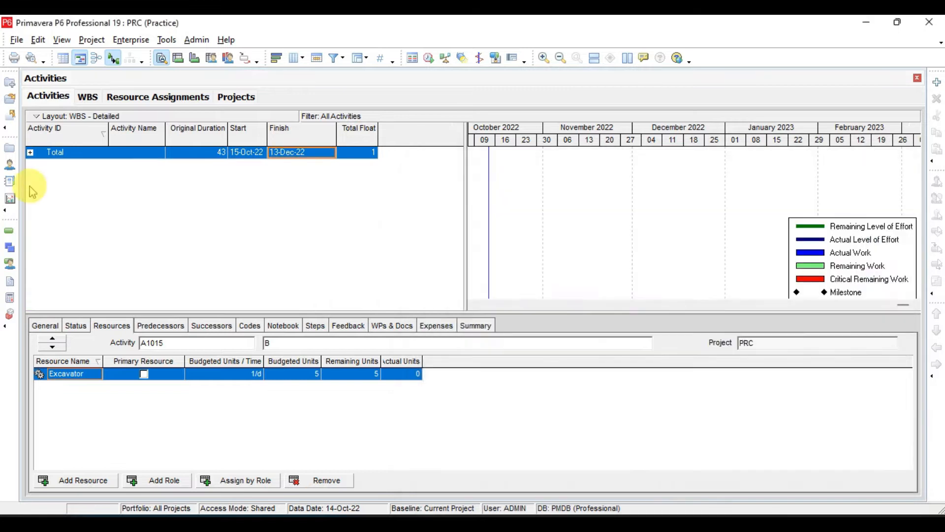
click(30, 153)
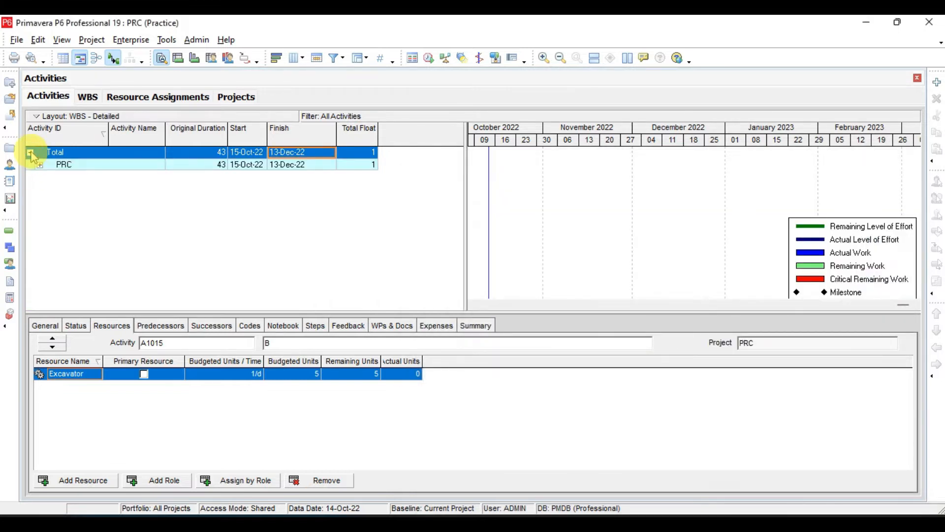
click(44, 168)
click(41, 166)
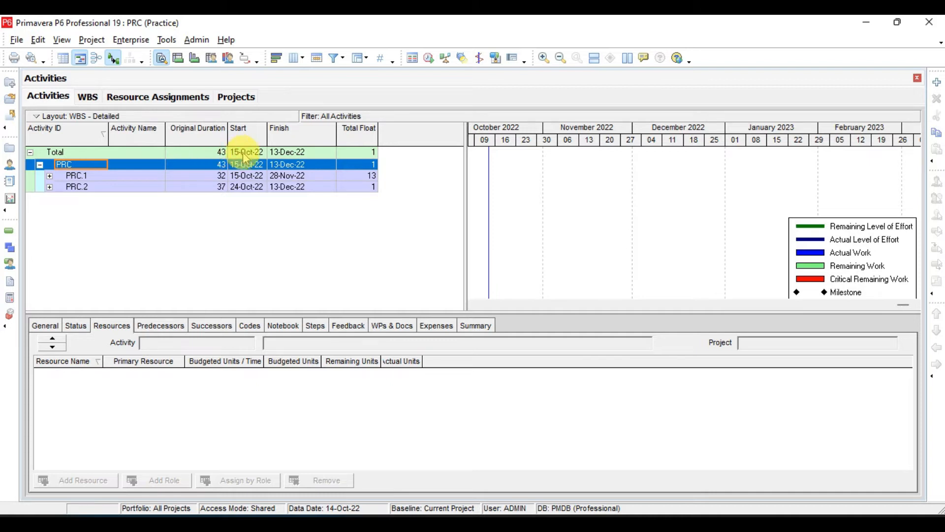
Enable Show Summaries Only for the activity grouping, apply it, and select the PRC.1 summary row.
right_click(286, 240)
click(332, 449)
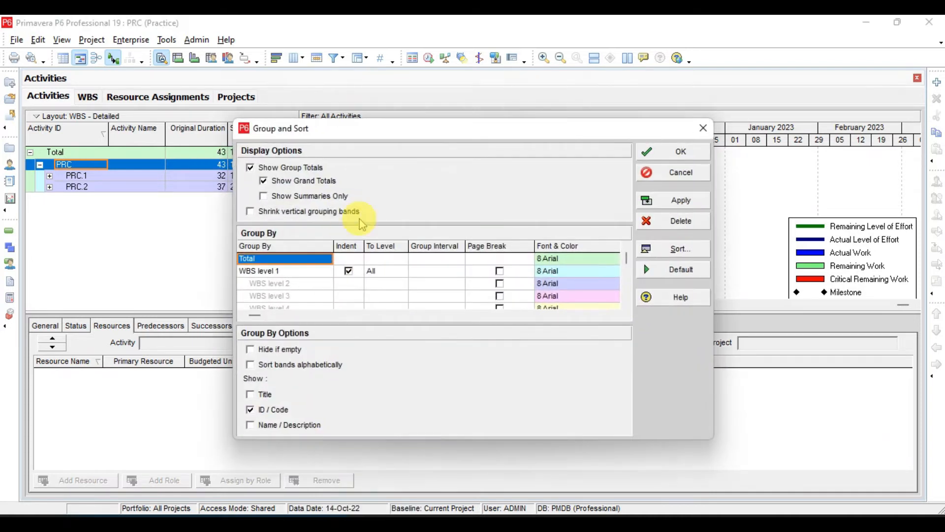
click(292, 202)
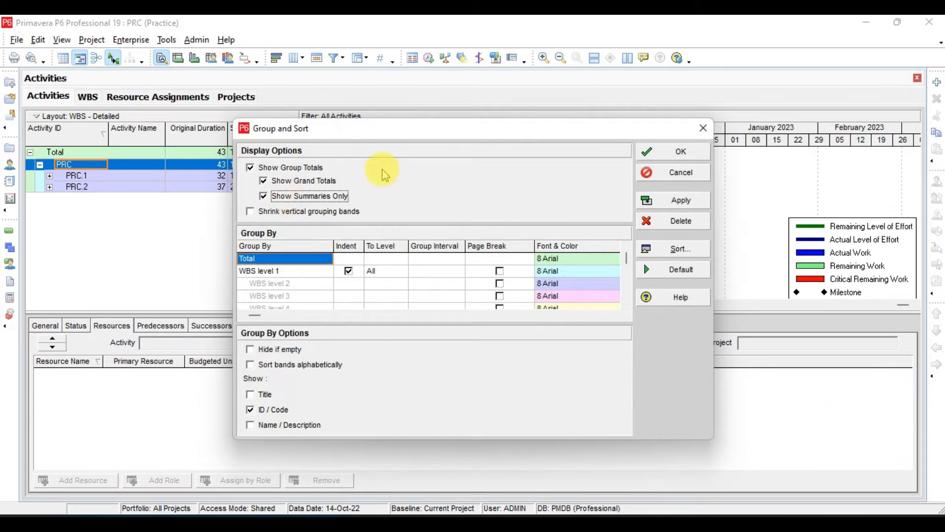
drag(373, 134, 489, 212)
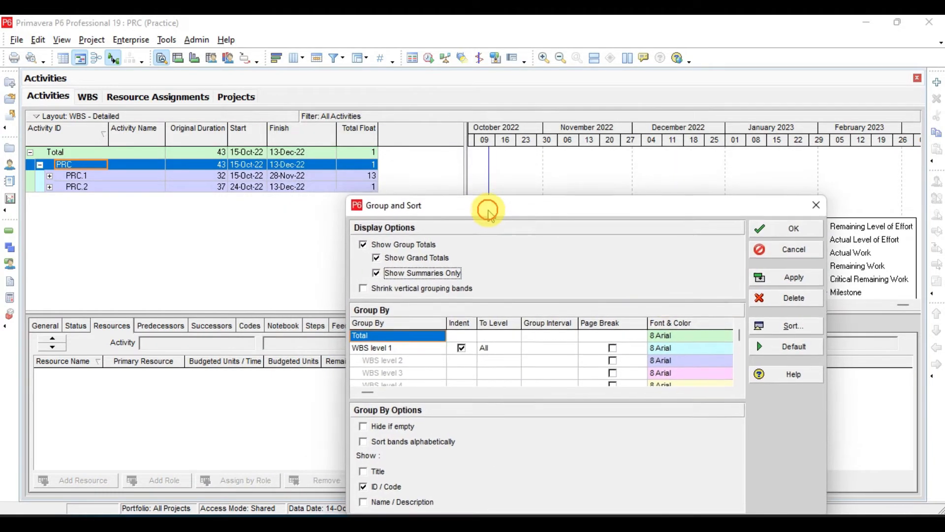
click(787, 279)
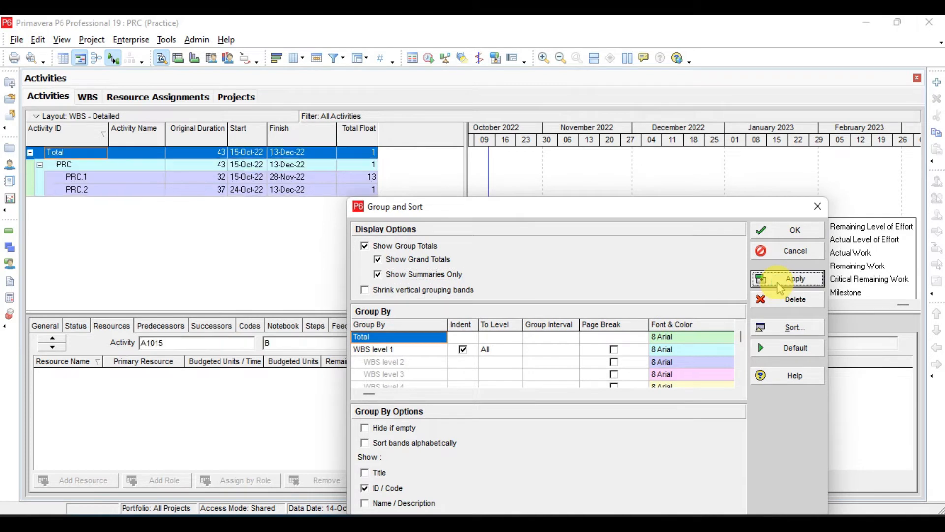
click(787, 230)
click(287, 178)
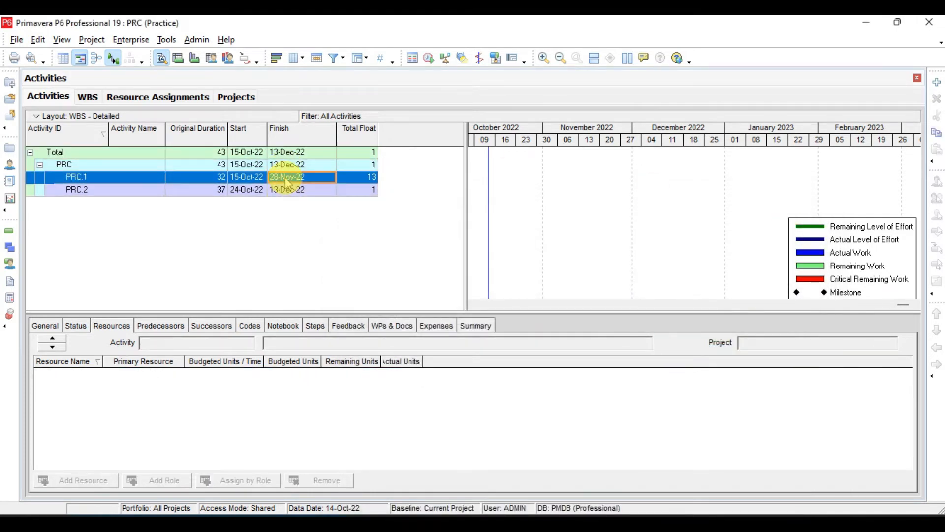
Turn off Show Summaries Only and enable Shrink vertical grouping bands in the Group and Sort settings, and apply the changes.
click(284, 191)
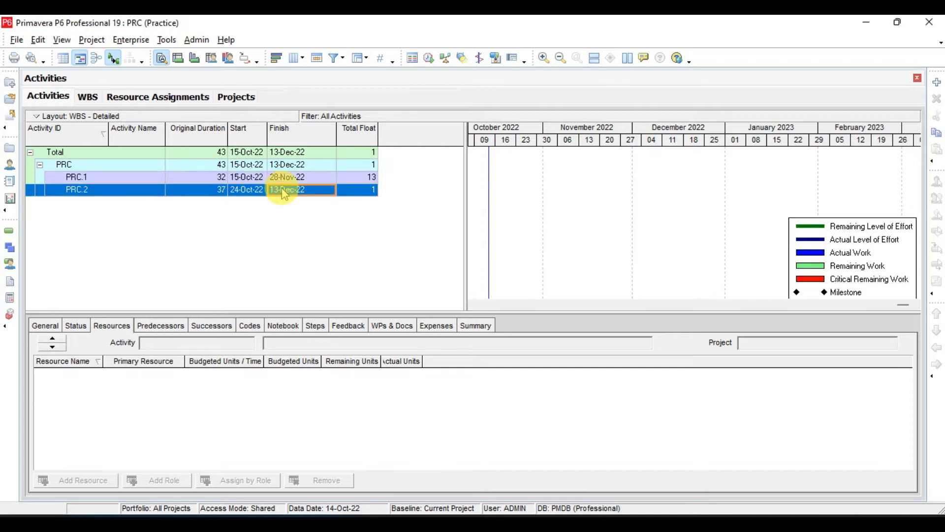
right_click(284, 193)
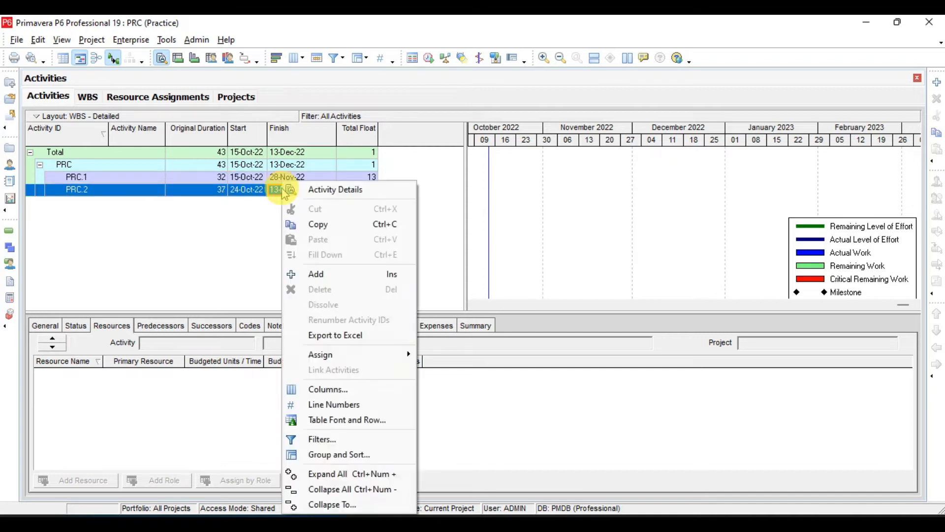
click(335, 459)
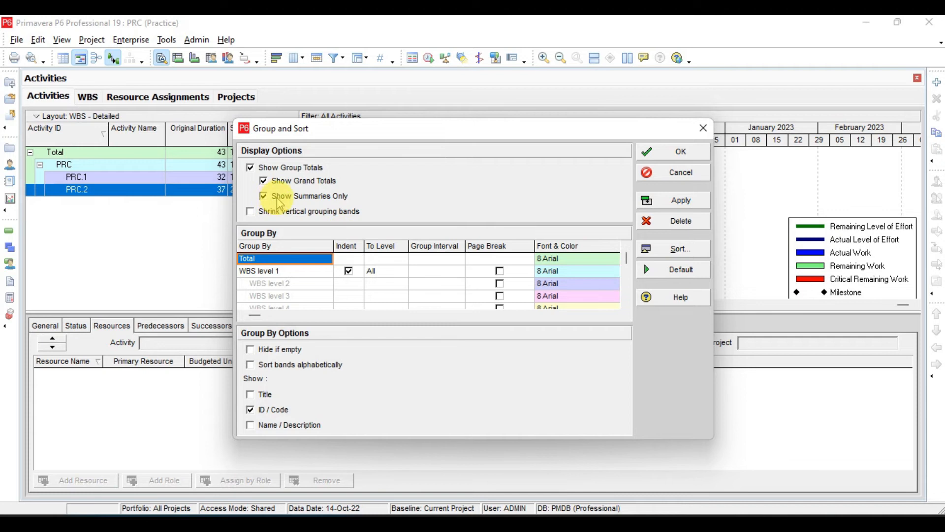
click(278, 200)
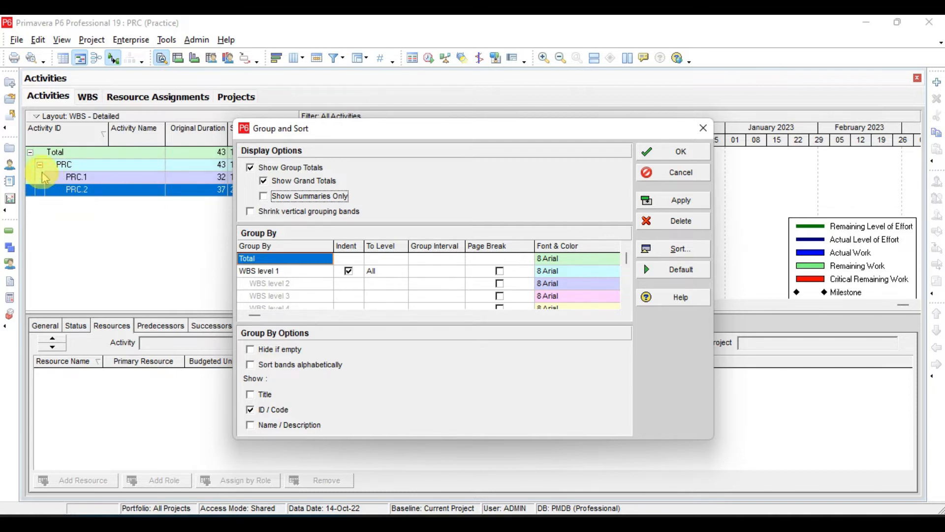
click(251, 213)
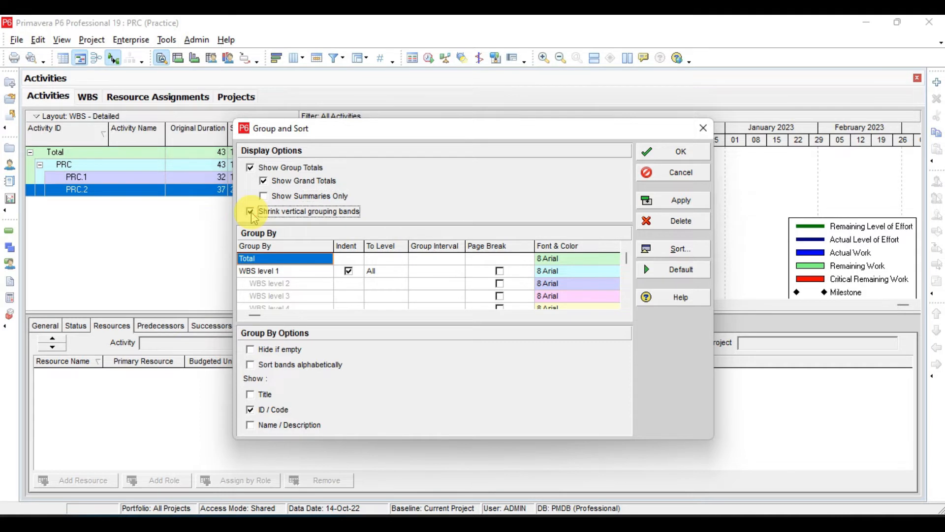
click(680, 199)
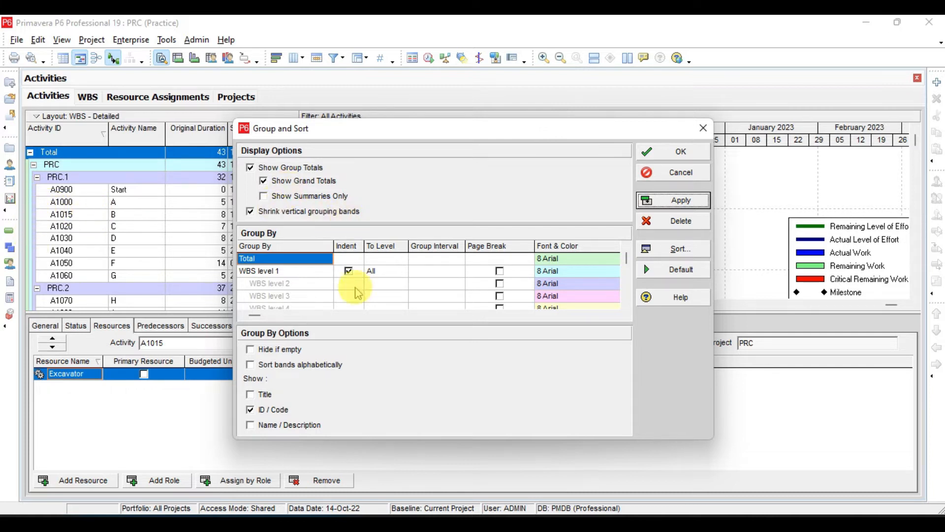
Enable Hide if empty for the Total grouping, apply it, and close the Group and Sort settings.
click(291, 352)
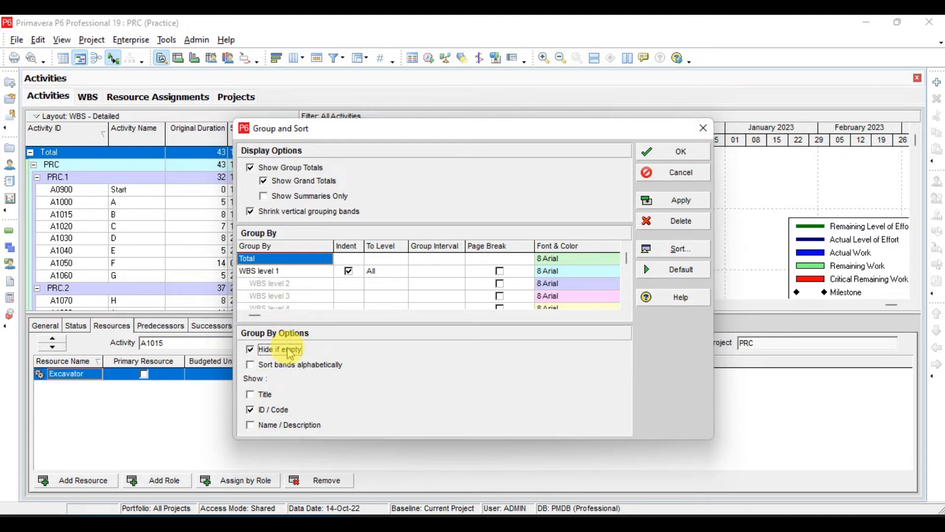
click(679, 201)
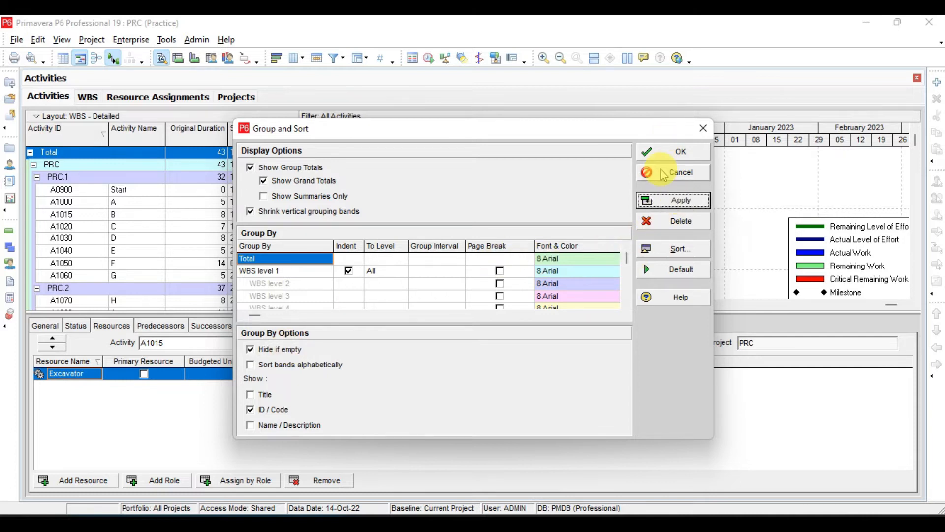
click(662, 151)
In the WBS view, add a new WBS element after DEF and outdent it to the same level as PRC.2.
click(10, 249)
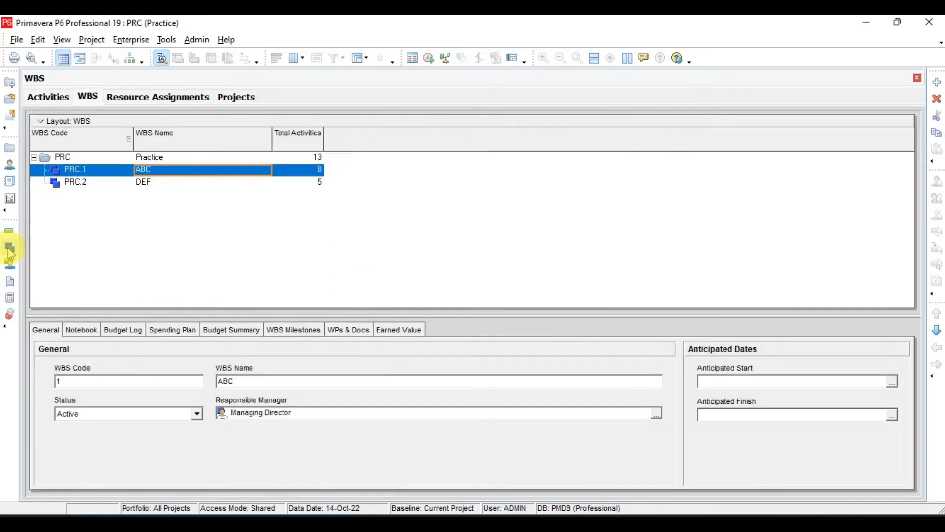
click(143, 183)
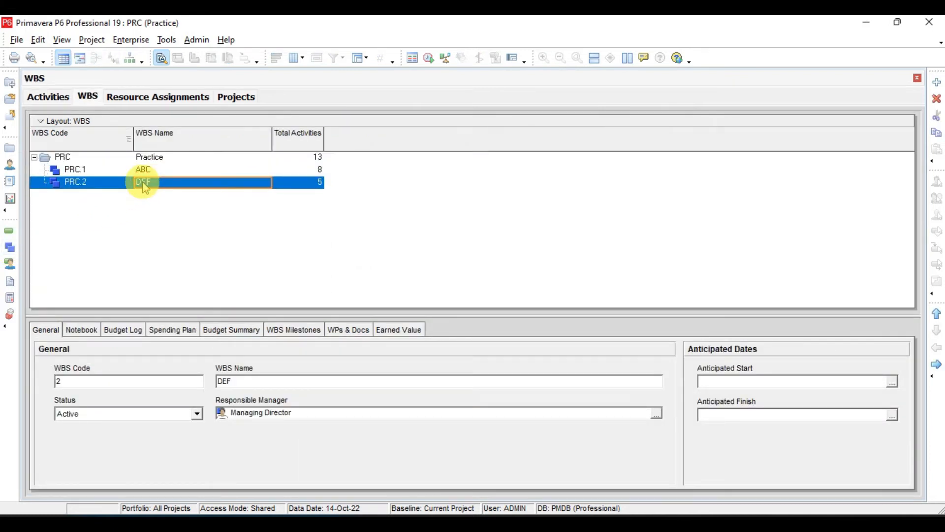
key(Insert)
click(936, 347)
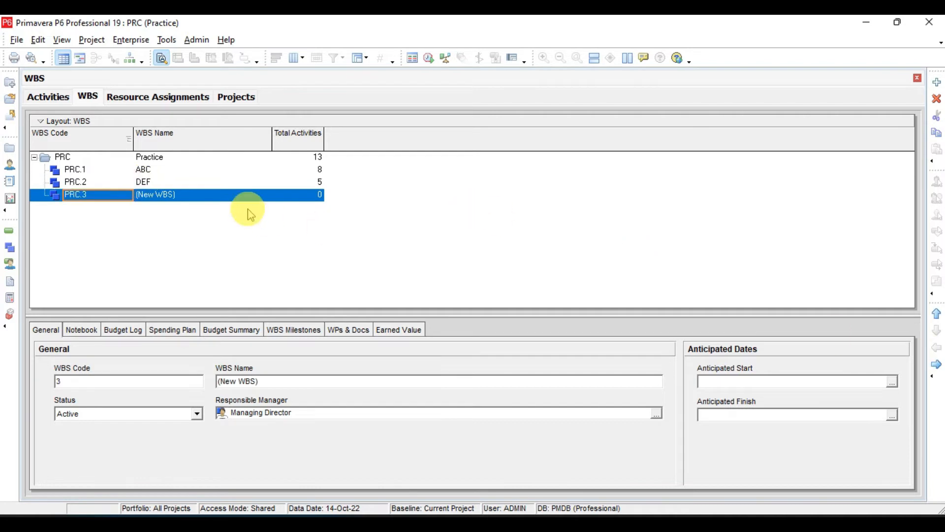
Return to the Activities view, inspect the contents of PRC.2, collapse the PRC.1 and PRC.2 bands, and select the PRC.3 band.
click(12, 236)
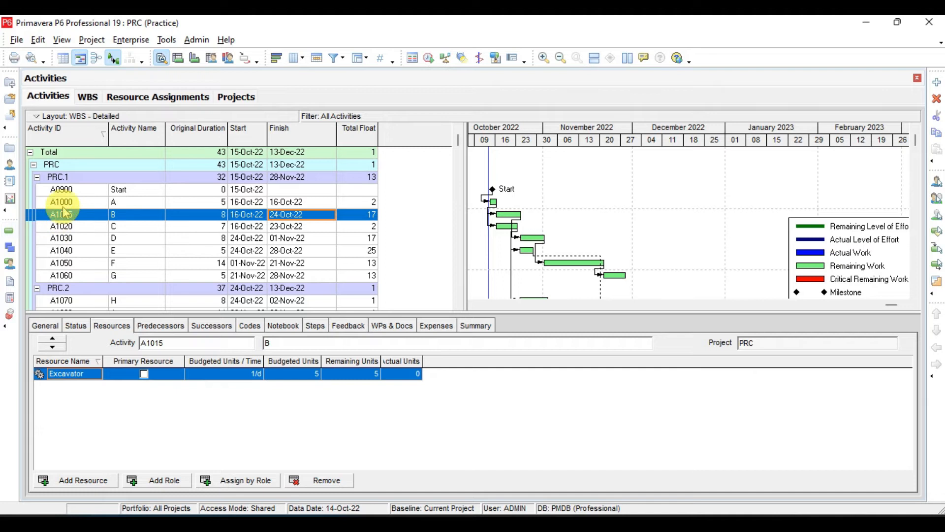
click(72, 180)
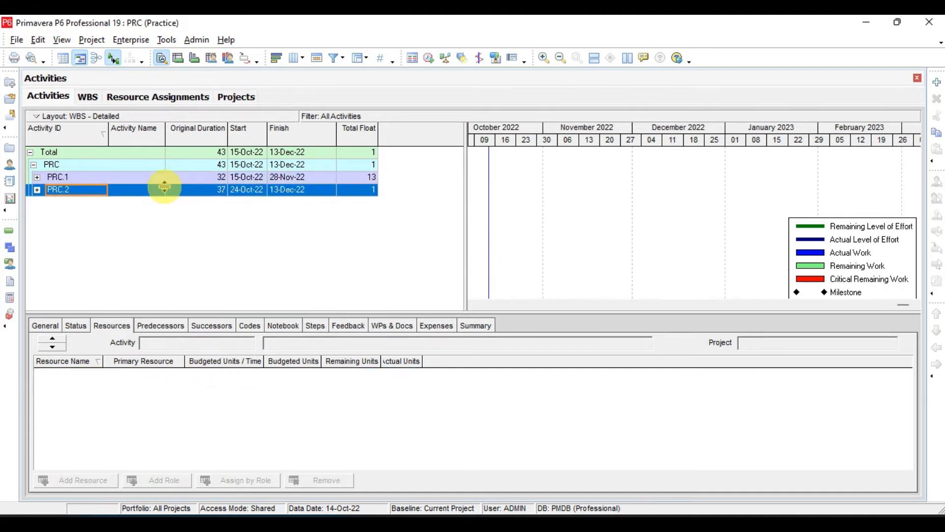
double_click(164, 187)
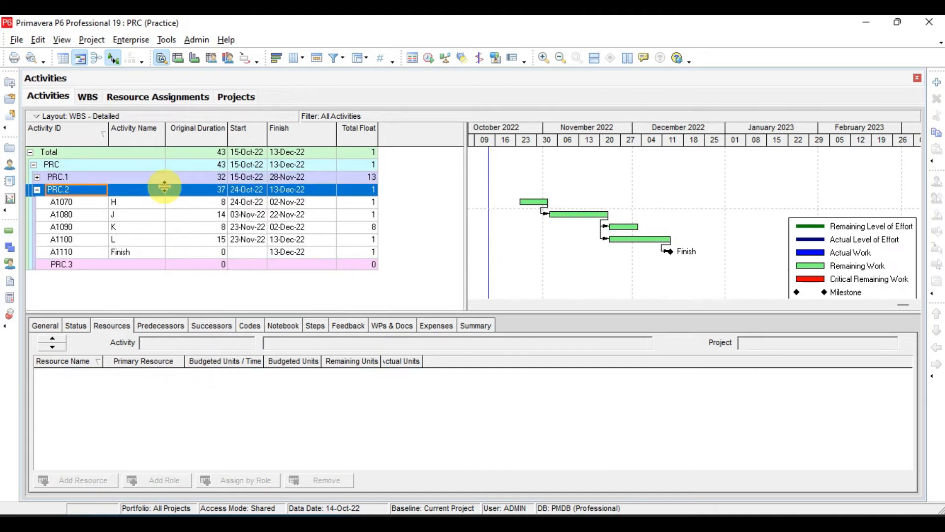
click(95, 266)
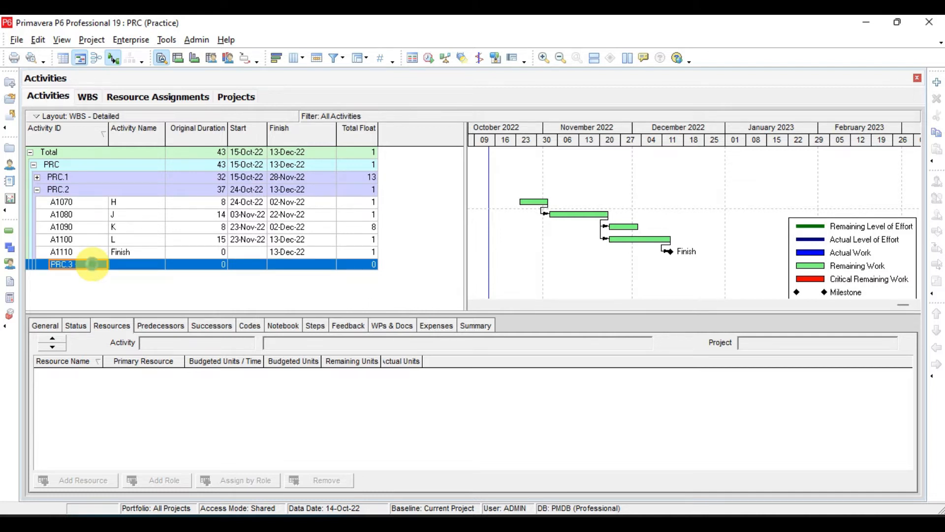
double_click(78, 190)
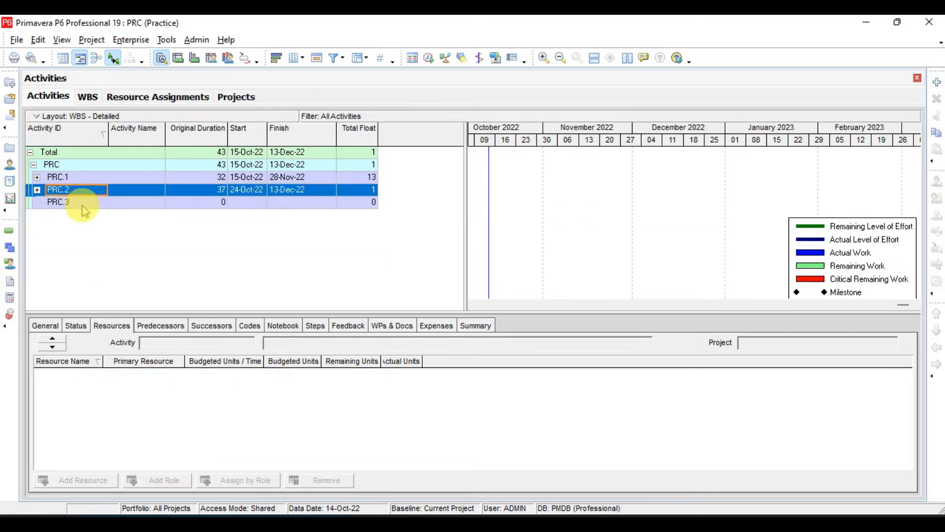
click(83, 203)
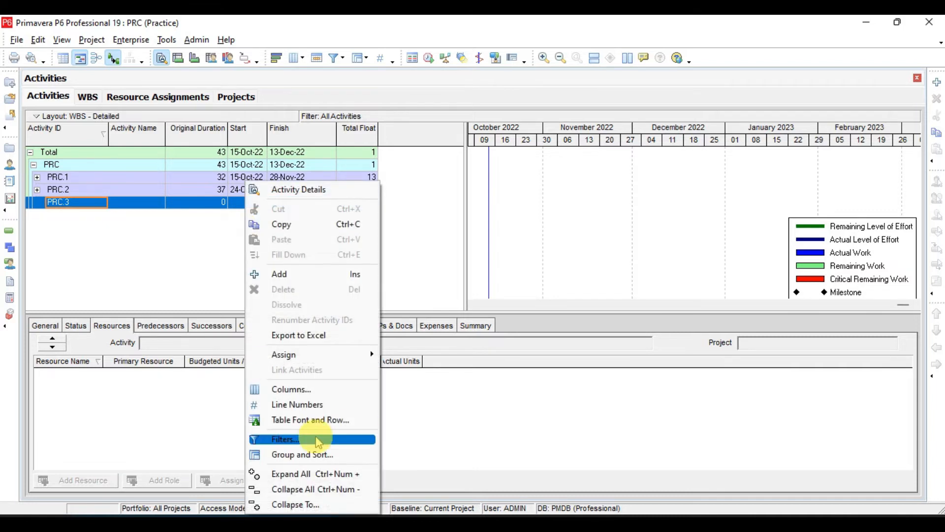
Turn off Show Grand Totals and enable Hide if empty for WBS level 1, apply the settings, and collapse the PRC.2 band.
click(313, 455)
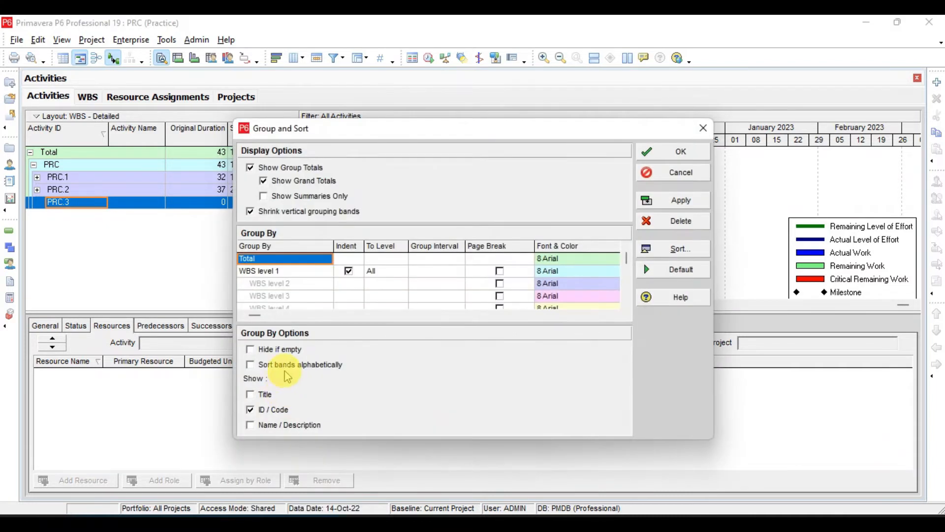
click(292, 355)
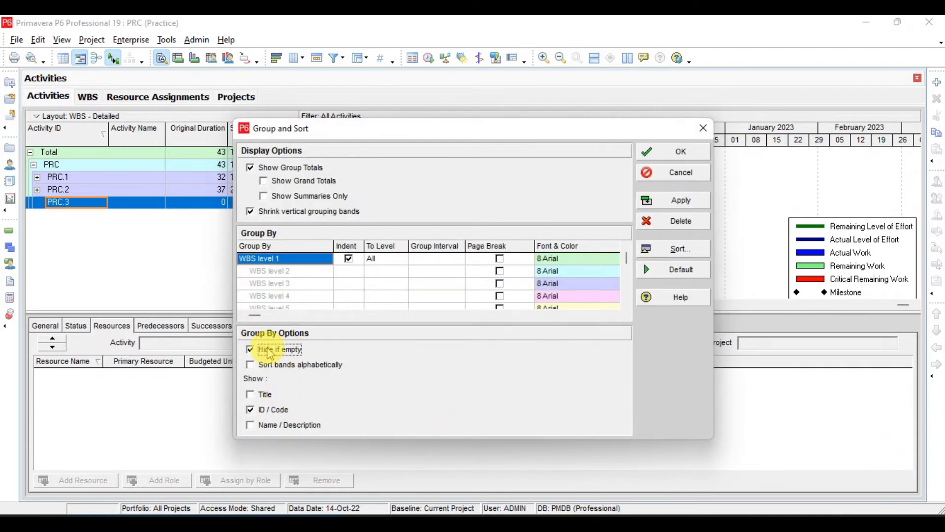
click(683, 202)
click(675, 152)
key(Down)
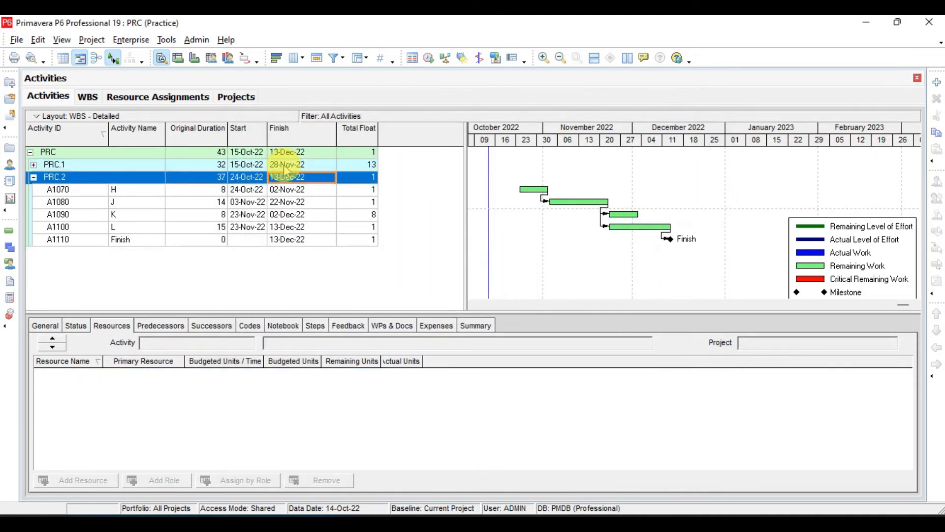
key(minus)
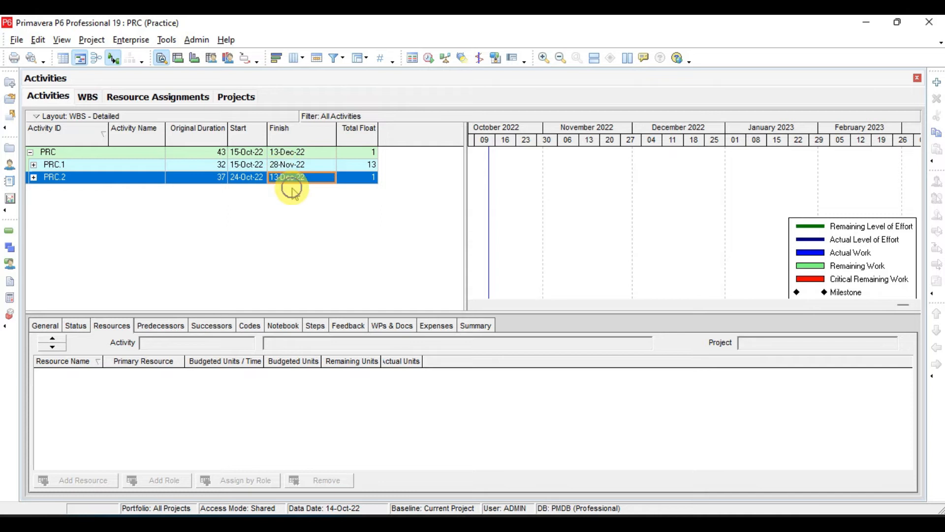
Reopen the Group and Sort settings, move the dialog clear of the activity table, and apply Title to the WBS band labels.
right_click(284, 180)
click(369, 453)
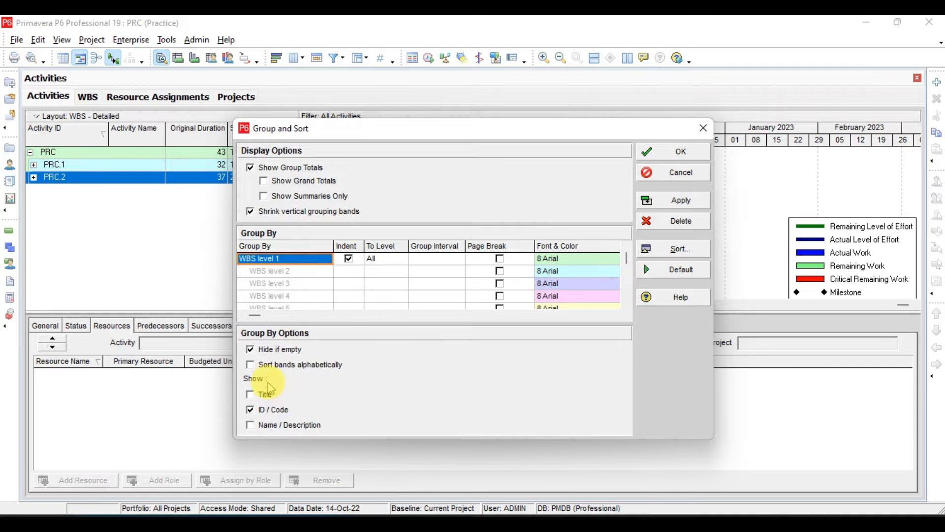
drag(394, 131, 591, 168)
click(448, 433)
click(872, 238)
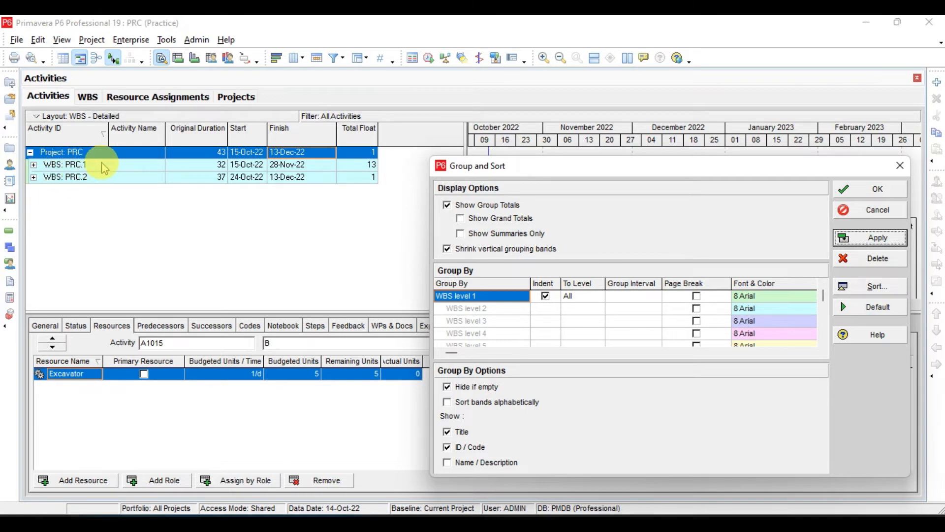
Make the WBS bands show only Name / Description by turning off Title and ID / Code, applying each change.
click(447, 432)
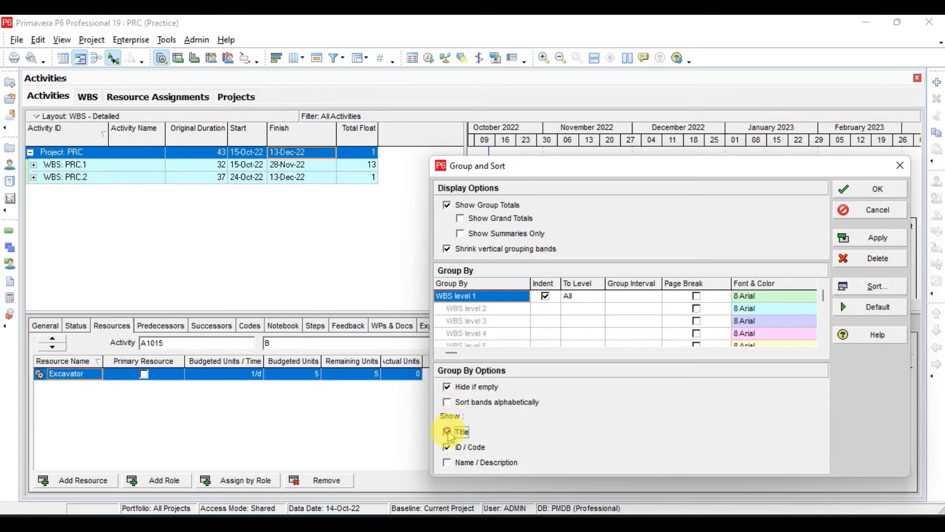
click(870, 238)
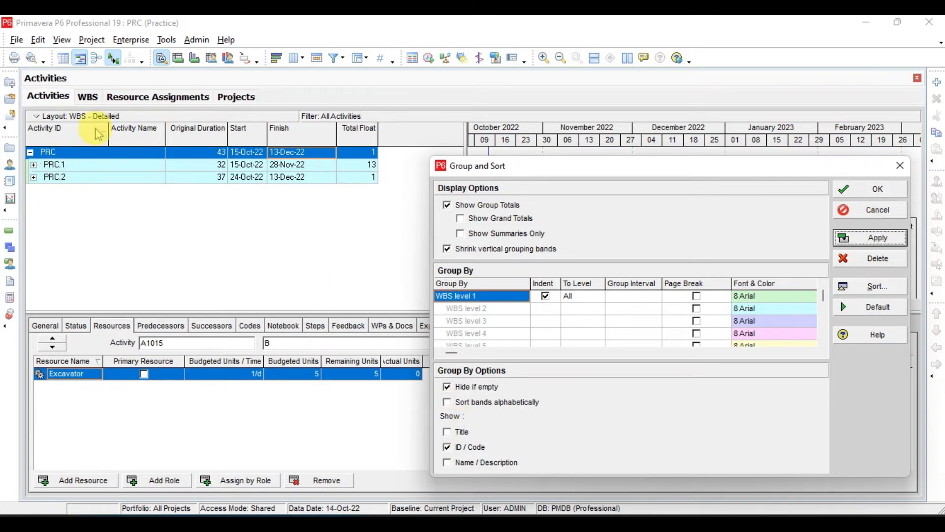
click(462, 468)
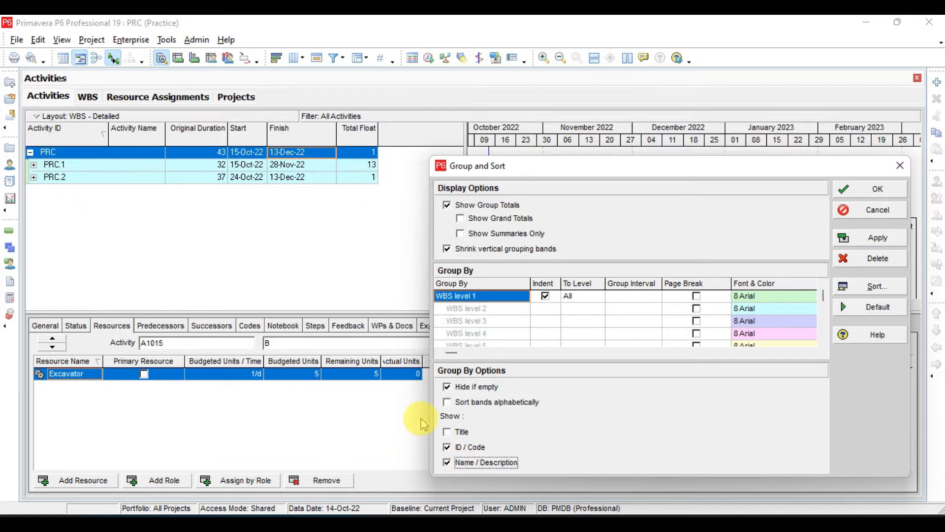
click(895, 239)
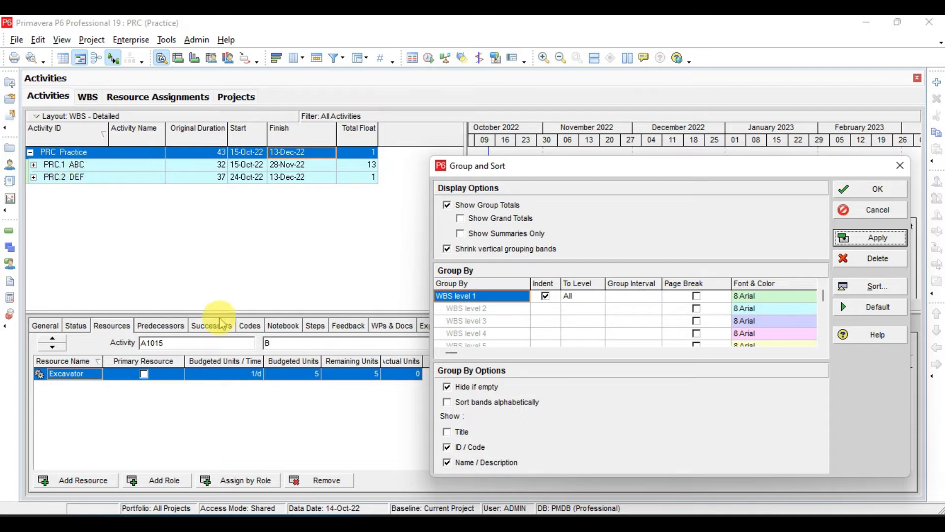
click(470, 449)
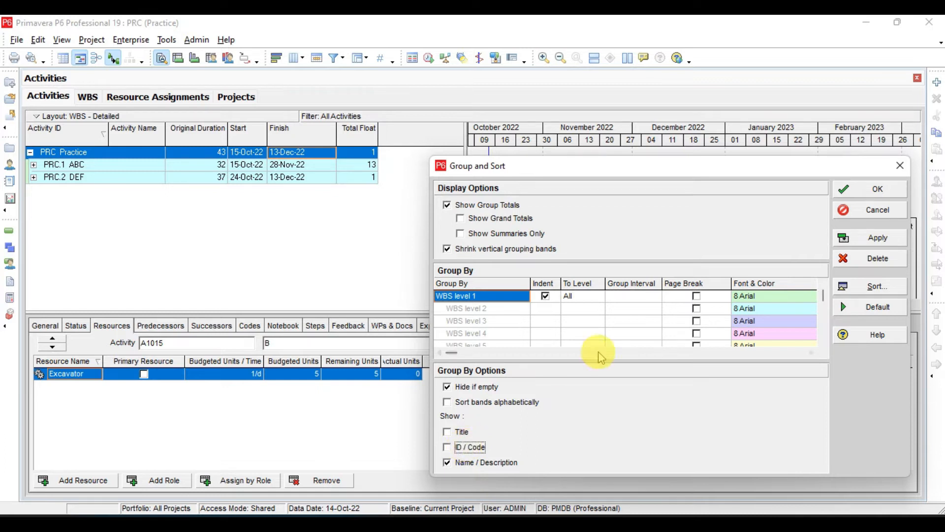
click(889, 242)
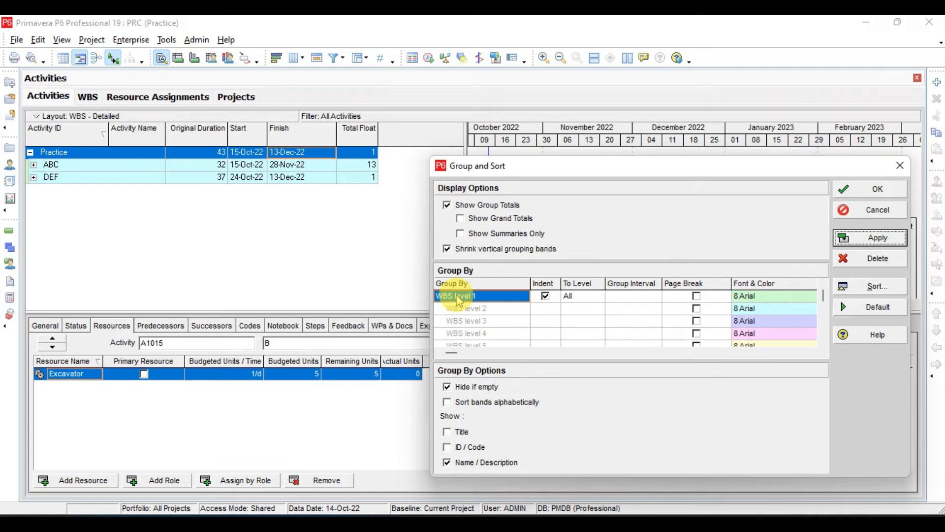
Check the Group and Sort lesson slide in Adobe Acrobat, return to Primavera P6, and review the WBS level 1 To Level options, keeping All.
click(653, 515)
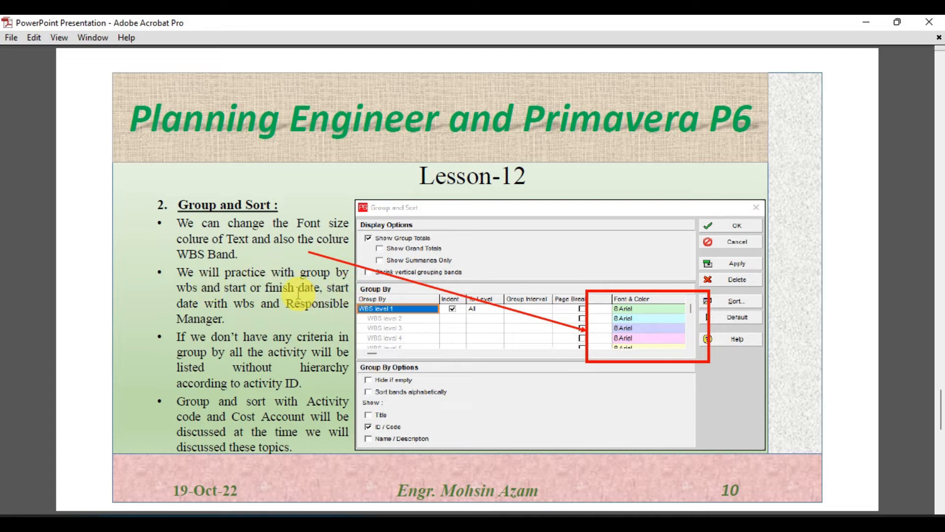
click(592, 525)
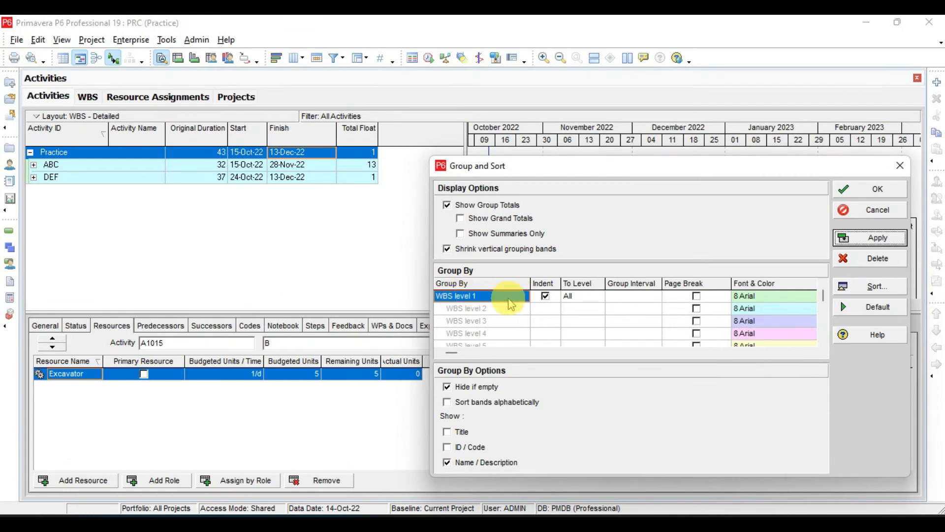
click(578, 300)
click(578, 301)
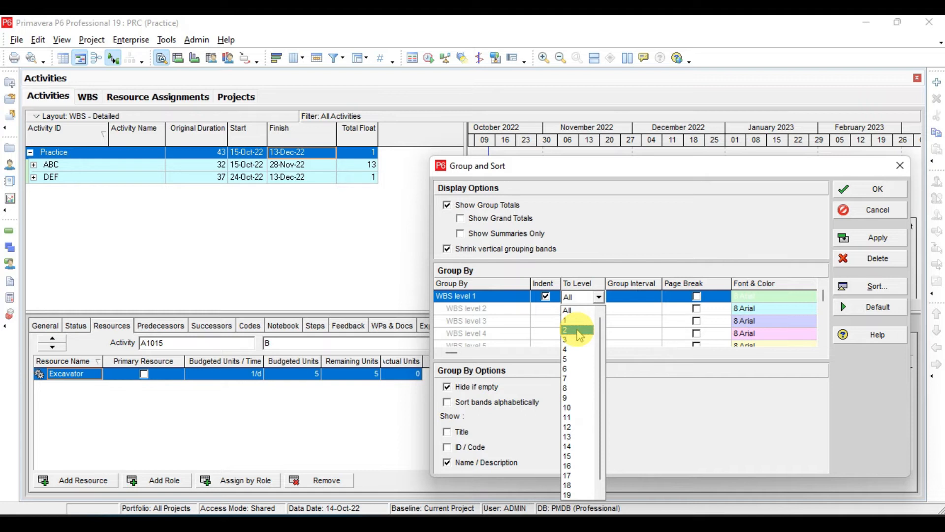
click(574, 310)
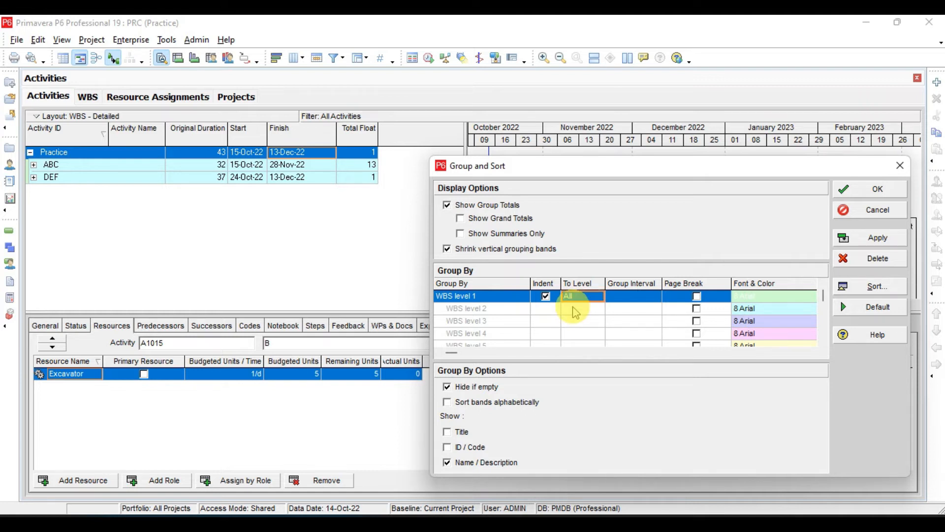
Set the WBS level 1 band font to Arial size 9 with a bright green band color.
click(753, 296)
click(755, 298)
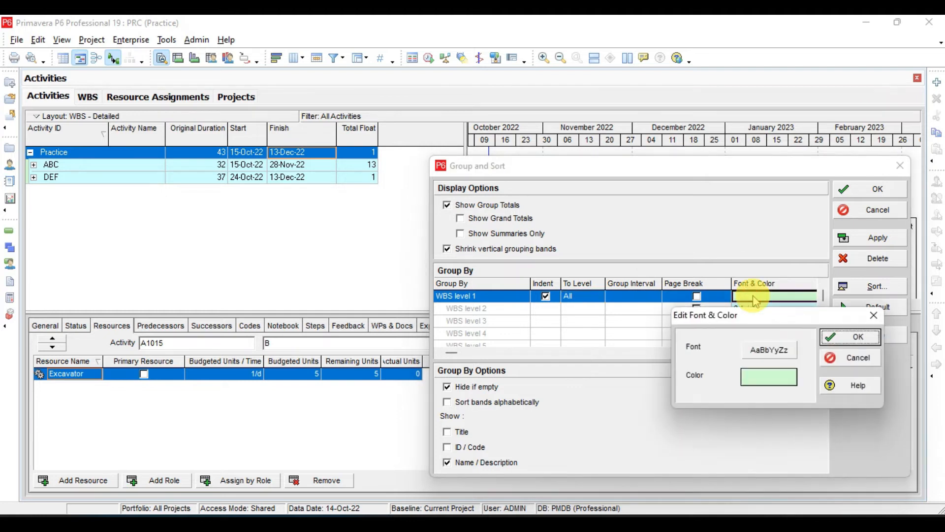
click(763, 349)
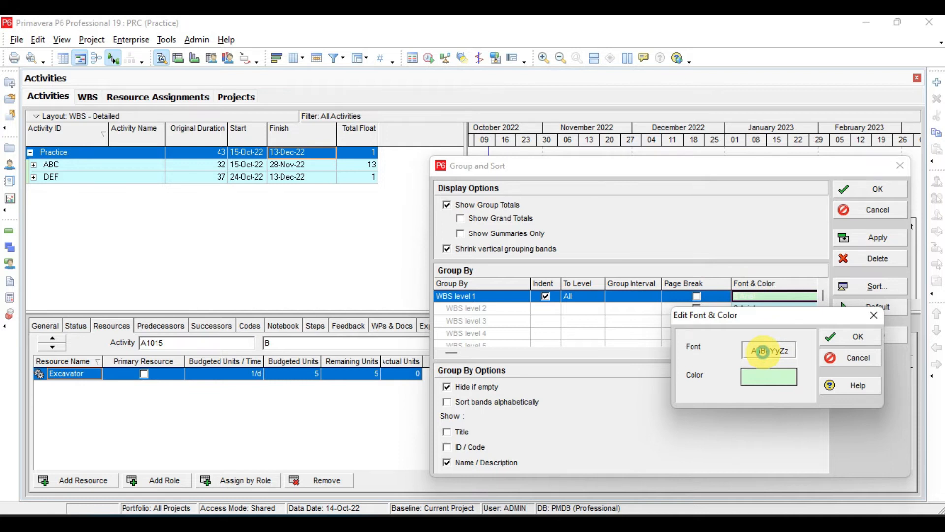
click(532, 177)
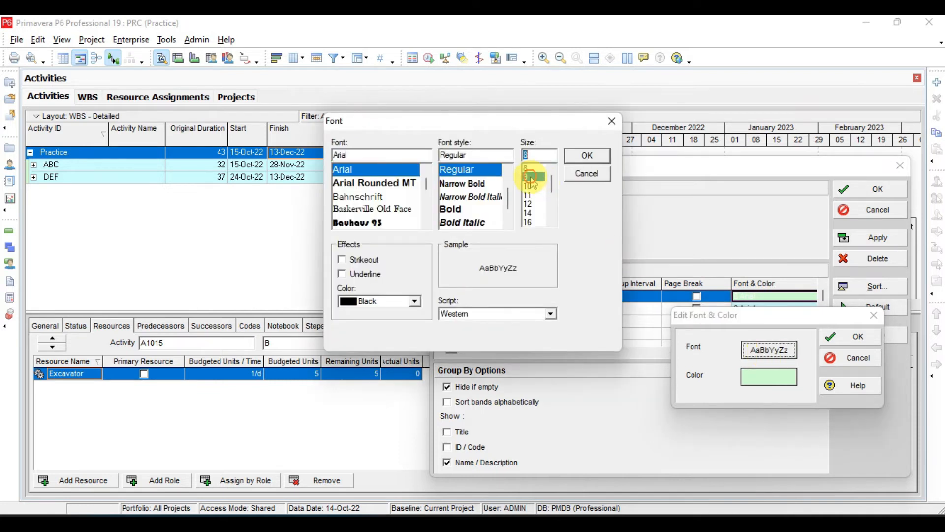
click(587, 156)
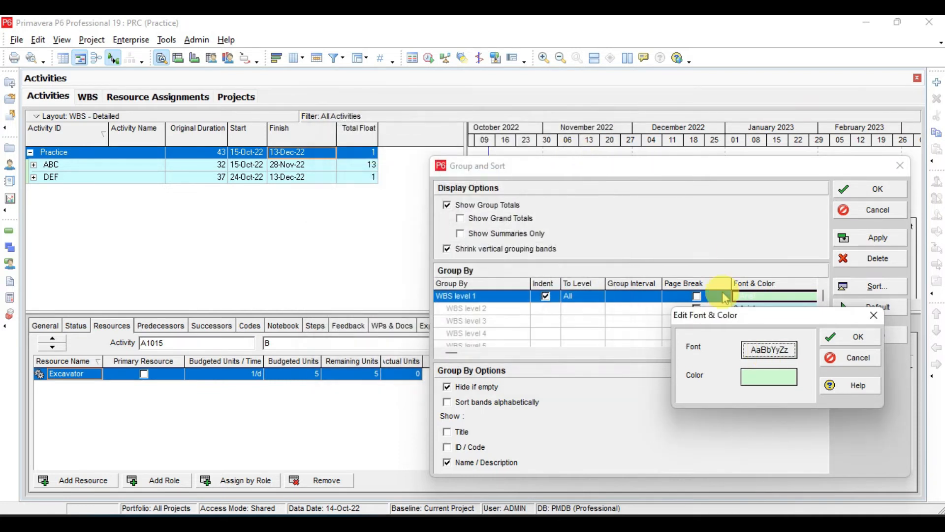
click(753, 376)
click(445, 172)
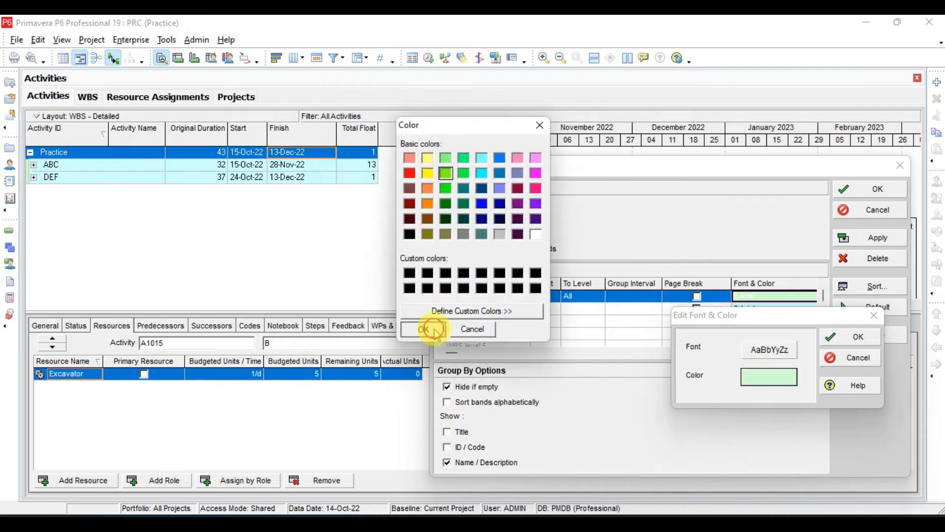
click(434, 331)
click(849, 336)
Set the WBS level 2 band font to Arial size 9 with a blue band color.
click(756, 311)
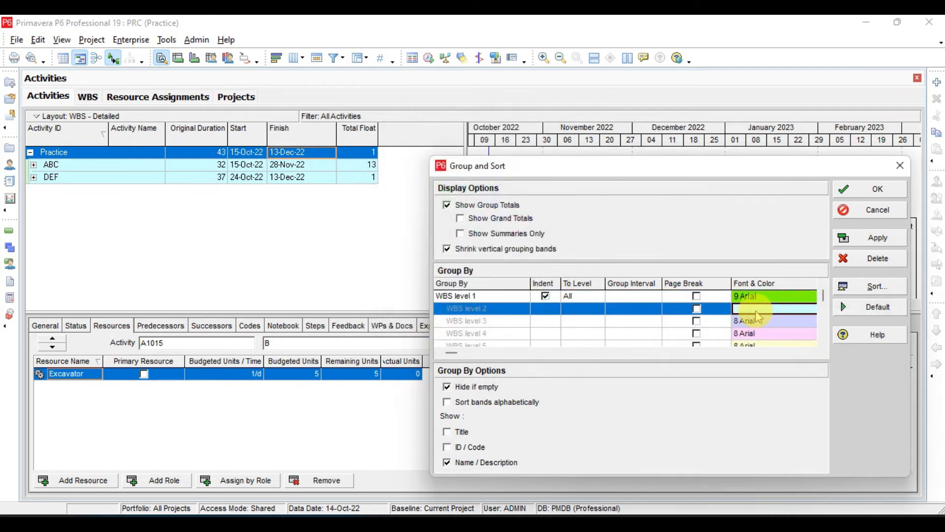
click(797, 311)
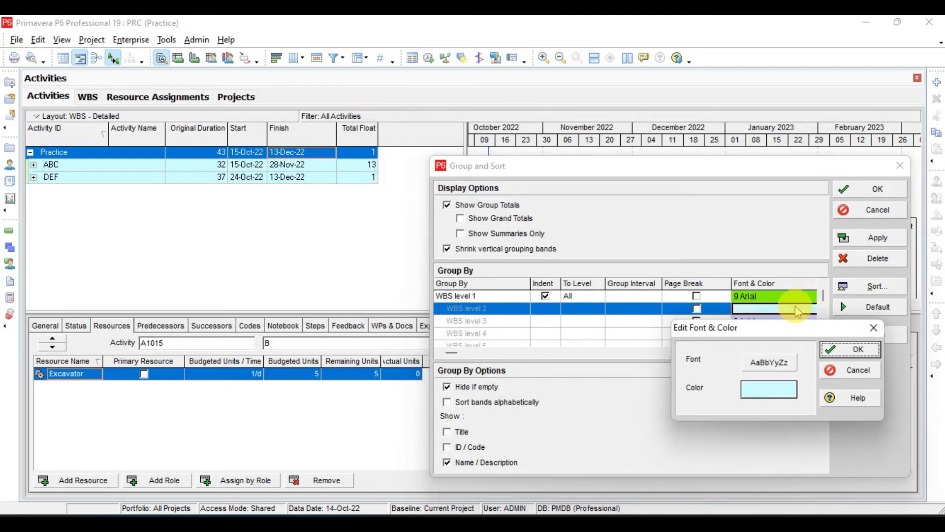
click(769, 363)
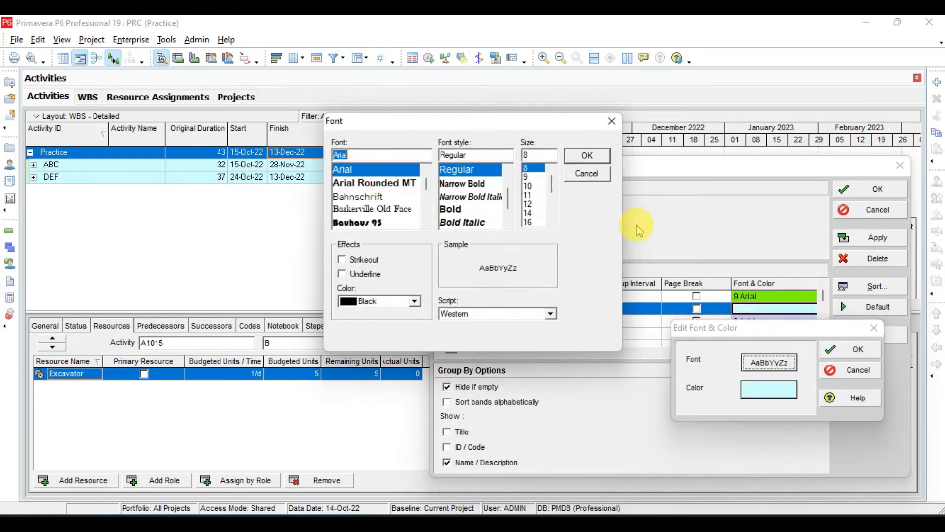
click(528, 176)
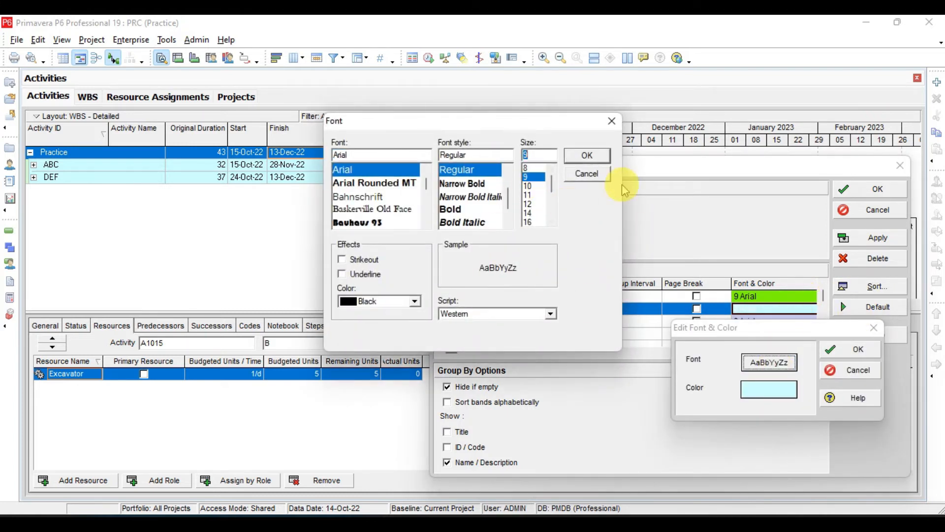
click(602, 156)
click(776, 391)
click(482, 203)
click(414, 329)
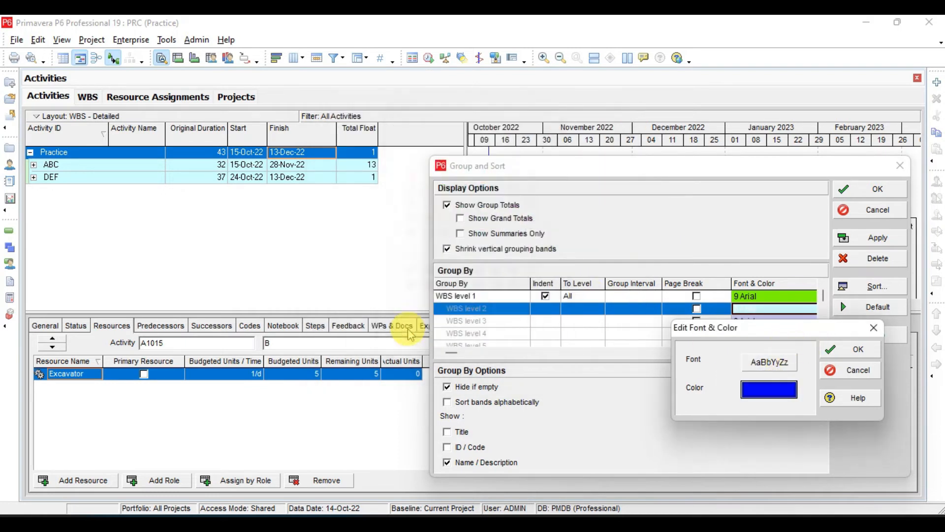
click(850, 349)
Apply and accept the font and color changes, and move the selection down to DEF to check the recolored bands.
click(869, 239)
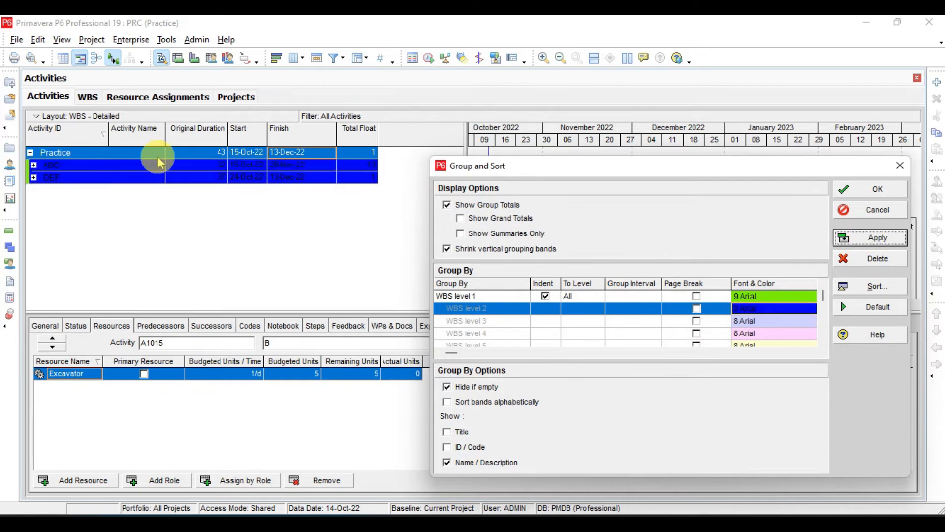
click(242, 173)
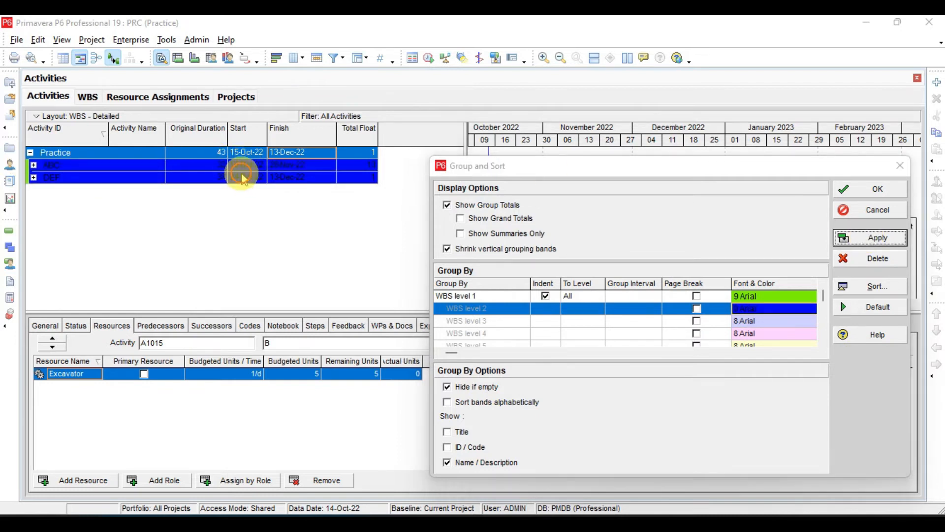
click(853, 192)
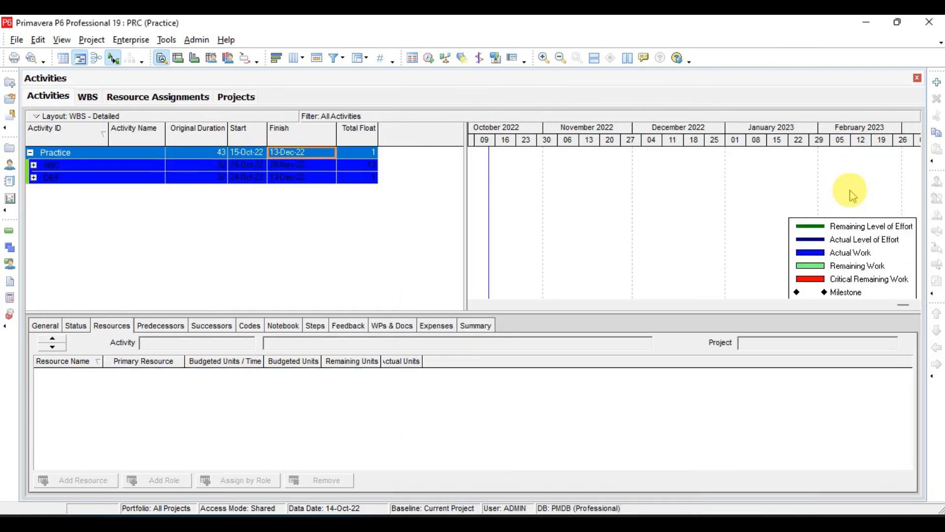
key(Down)
key(Down)
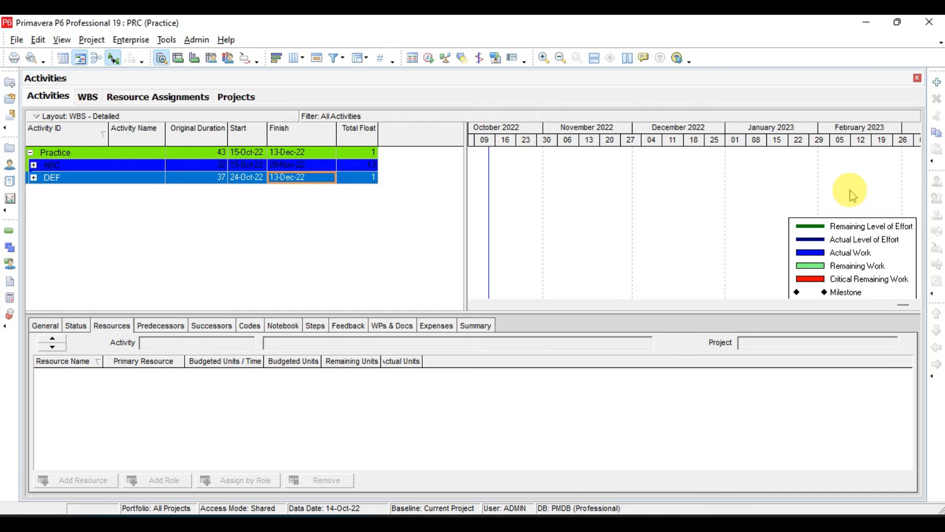
Reopen the Group and Sort settings, check the lesson slide's grouping notes in Adobe Acrobat, and return to Primavera P6.
right_click(284, 221)
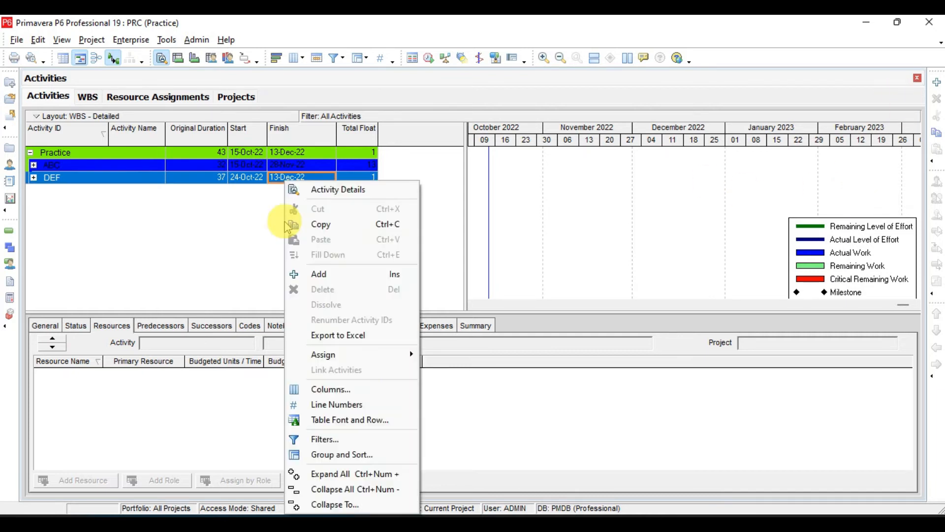
click(341, 455)
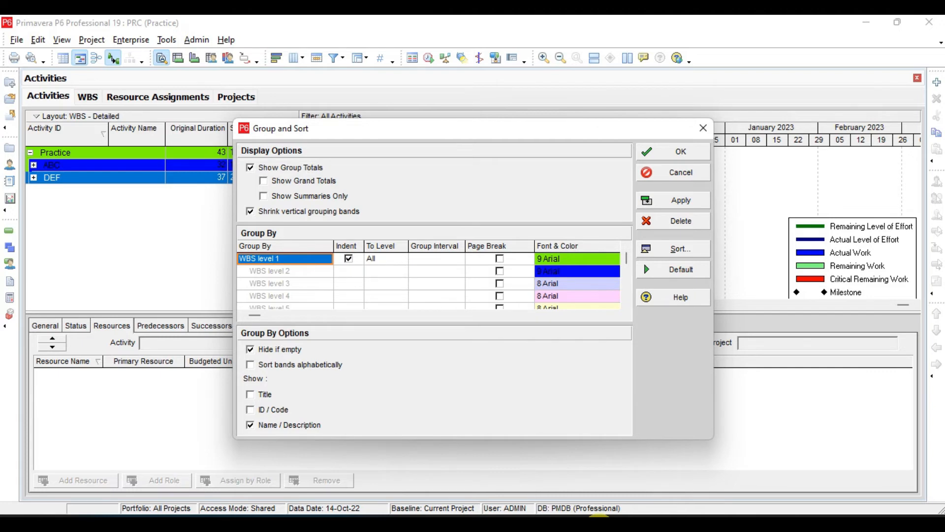
click(616, 529)
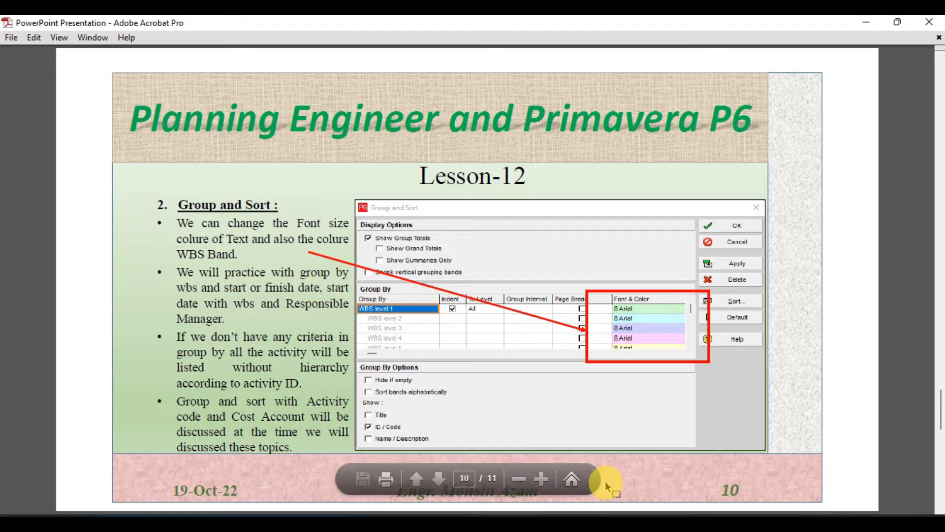
click(617, 527)
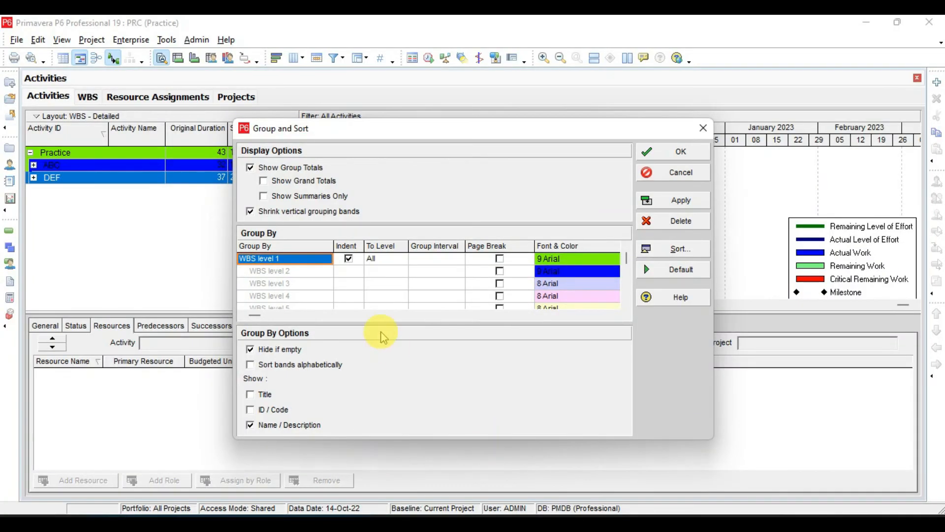
Replace the first grouping with Start and set its group interval to Week.
click(301, 259)
key(s)
key(t)
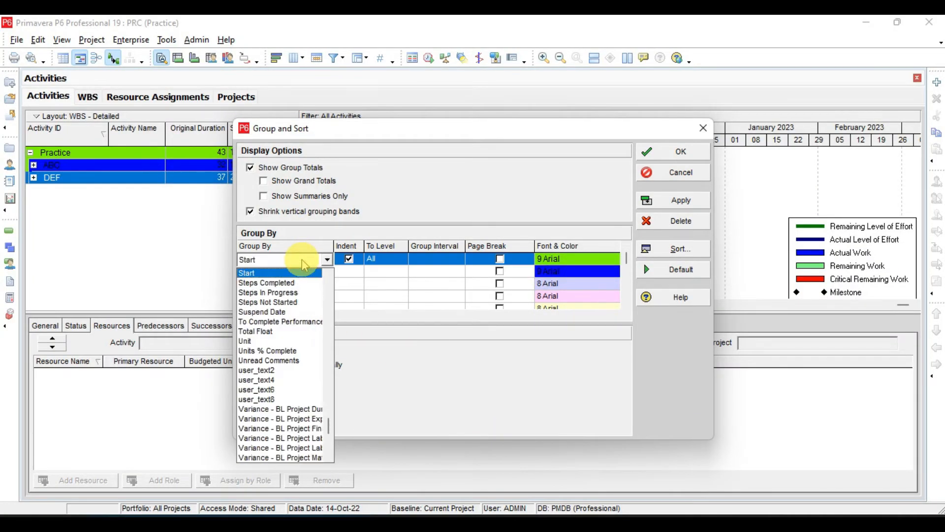
click(434, 262)
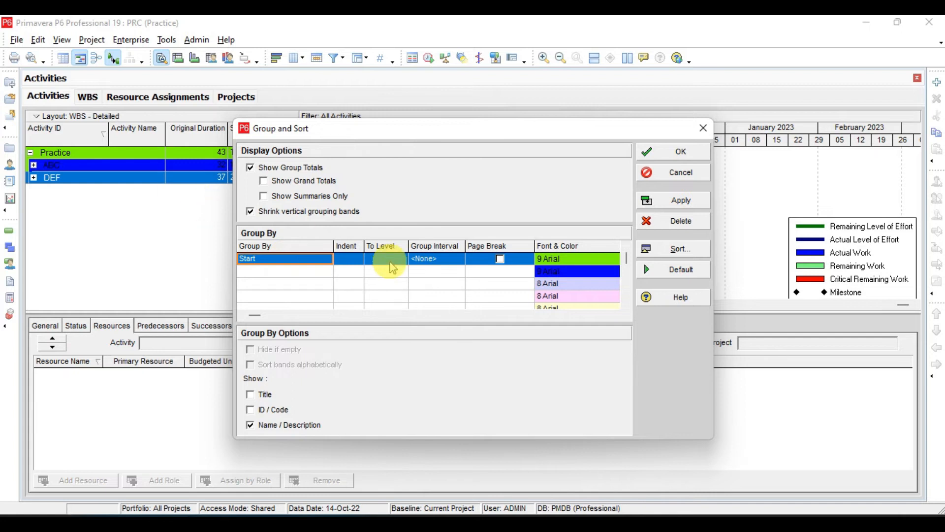
click(448, 265)
click(449, 265)
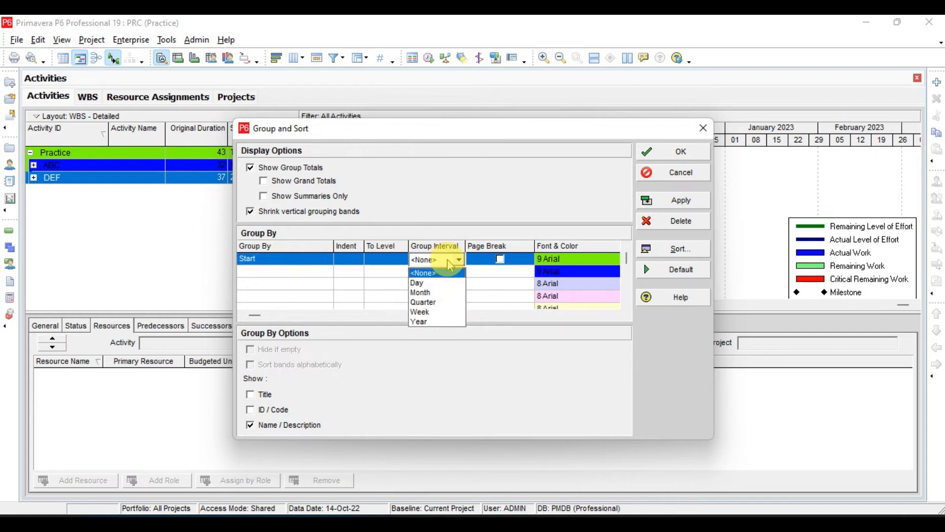
click(423, 292)
click(434, 263)
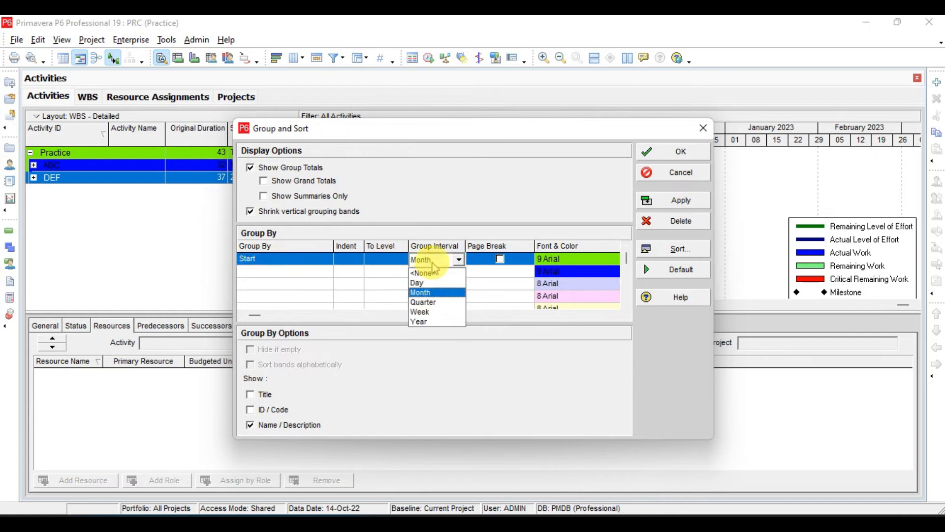
click(429, 312)
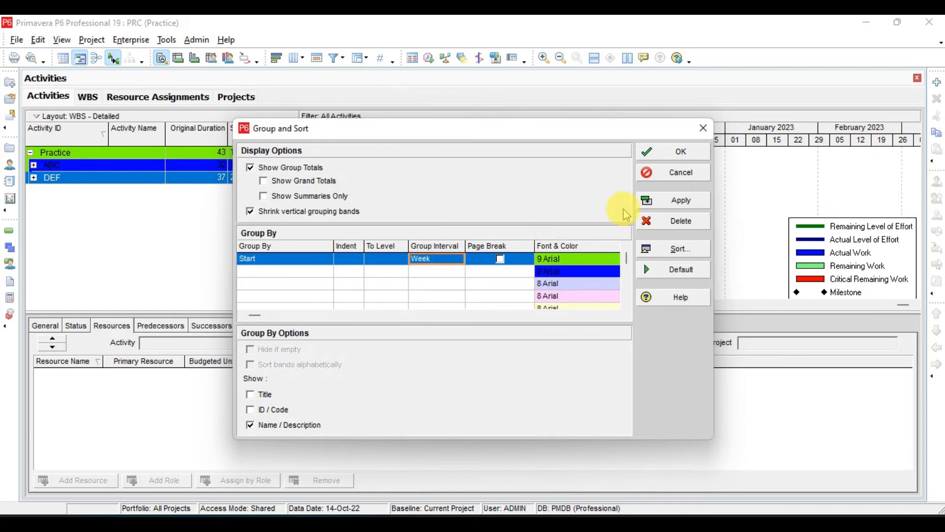
Add WBS as the second grouping with Indent enabled and To Level All, and apply and accept the settings.
click(280, 272)
click(280, 272)
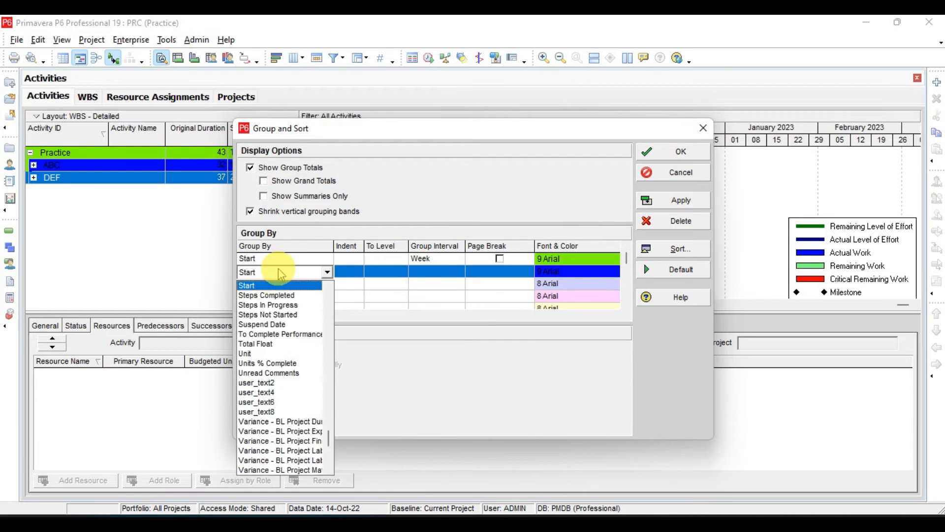
key(w)
key(Return)
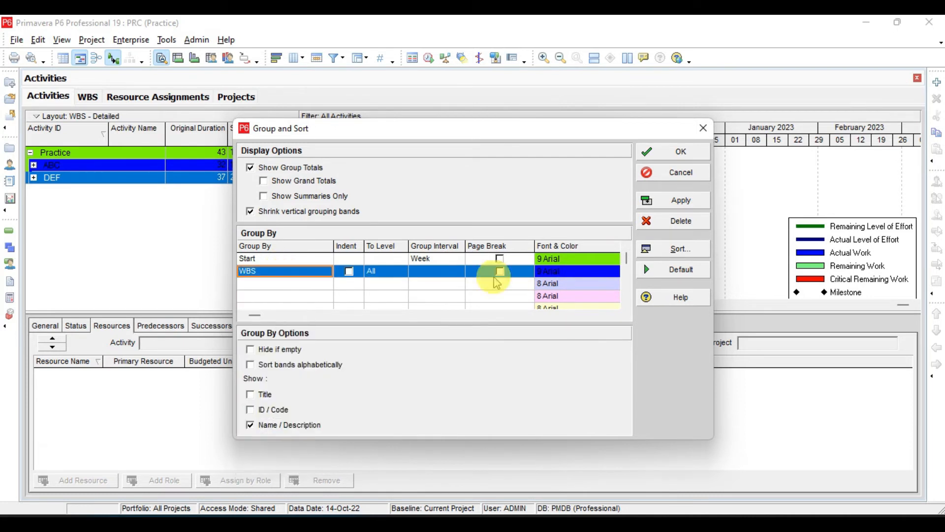
click(352, 270)
click(351, 272)
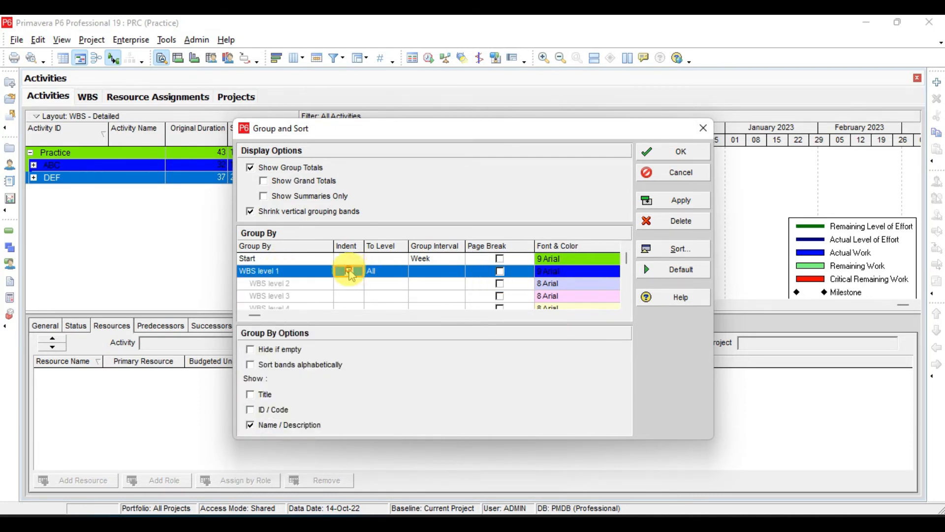
click(678, 202)
click(674, 154)
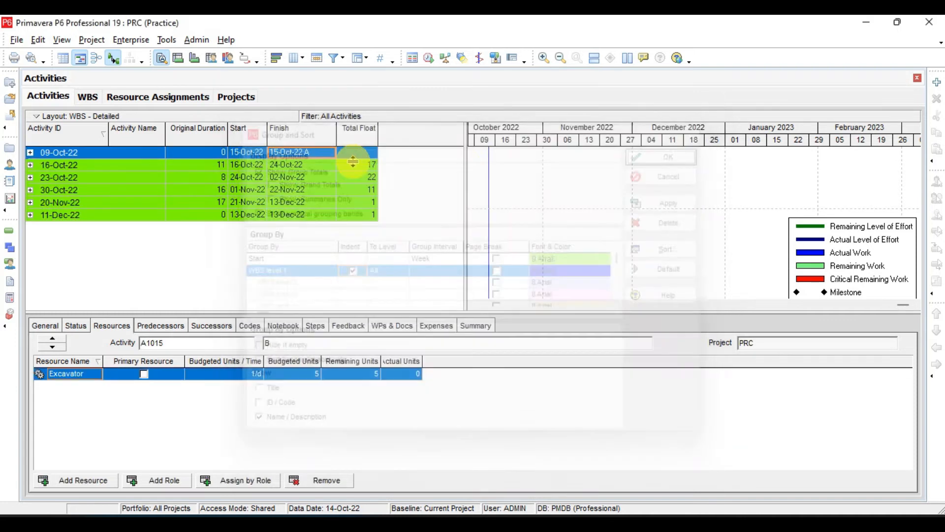
Expand the 09-Oct-22 week band to examine the WBS grouping inside it, and collapse it again.
click(284, 167)
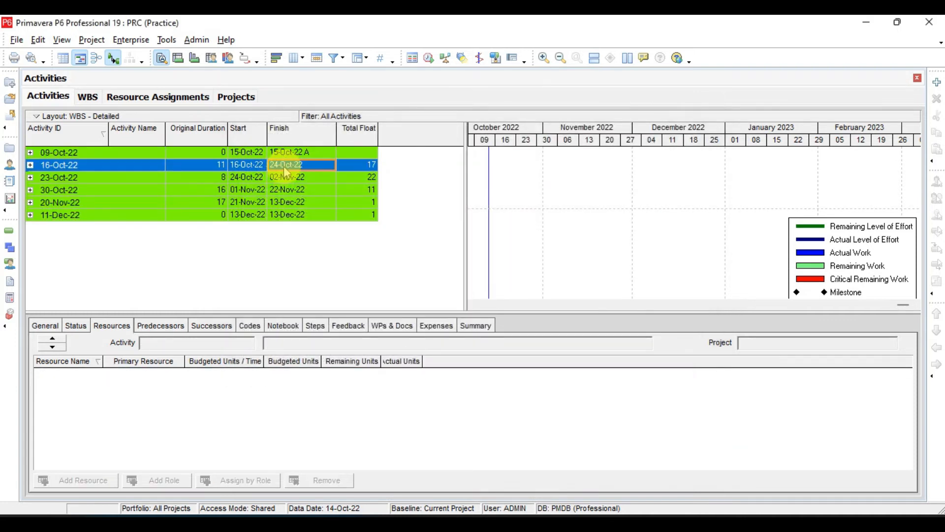
key(Up)
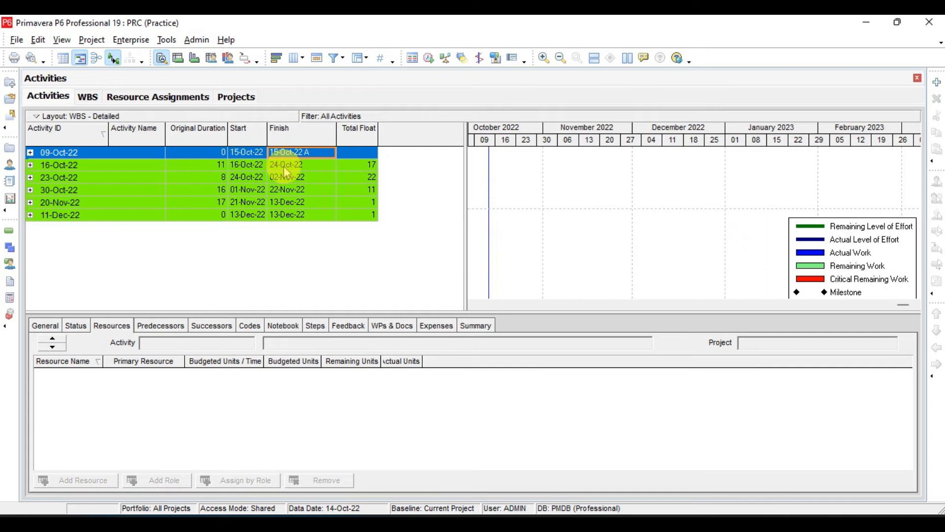
key(plus)
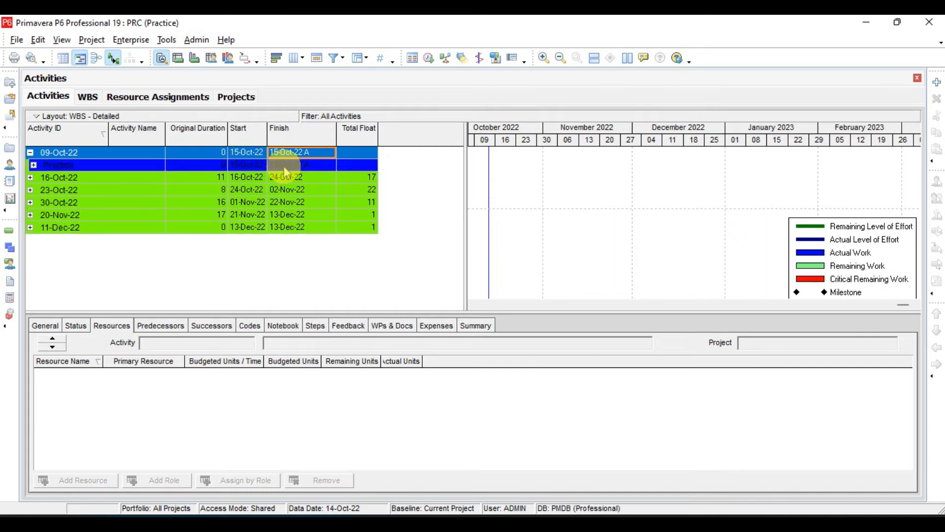
key(Down)
key(Down)
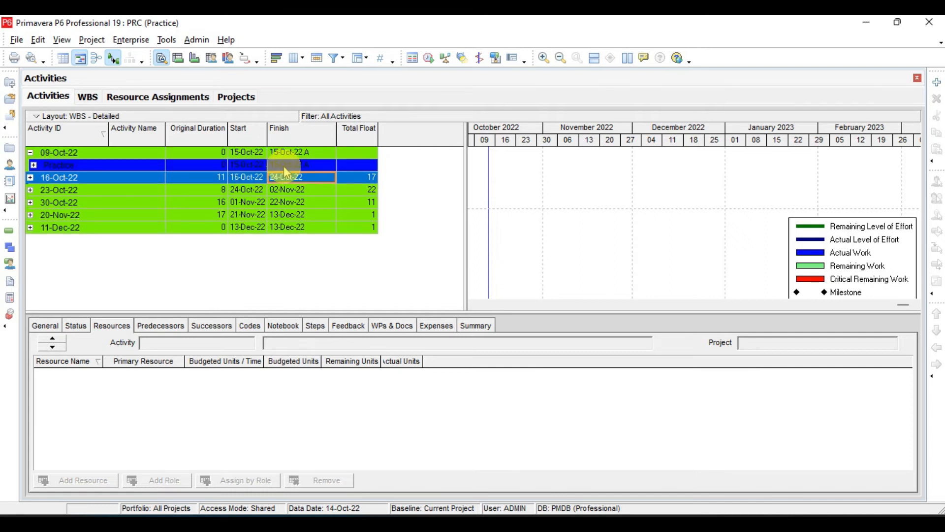
key(Up)
key(Up)
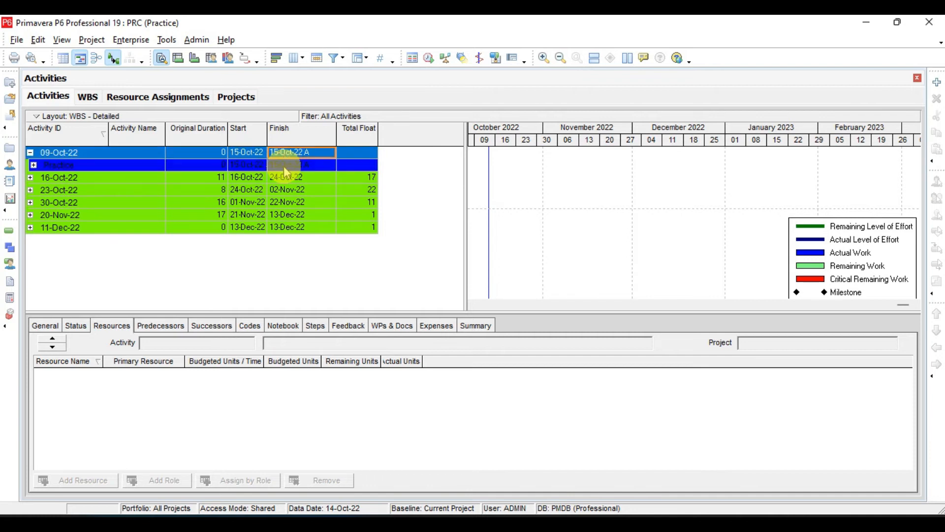
key(minus)
Look through the weekly bands, and expand the 09-Oct-22 band and the Practice band inside it.
key(Down)
key(Down)
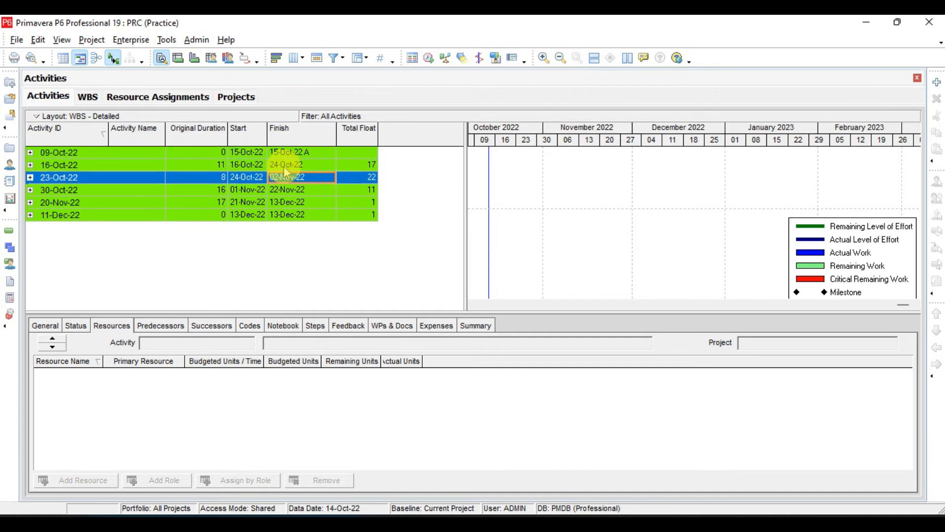
key(Down)
key(Down)
key(Down)
key(Up)
key(Up)
key(Up)
key(Up)
key(Up)
key(plus)
key(Down)
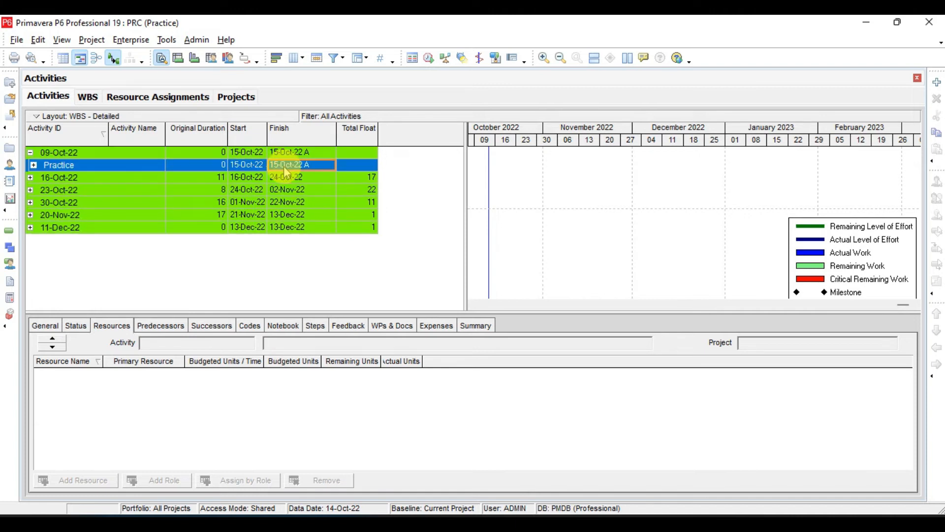
key(plus)
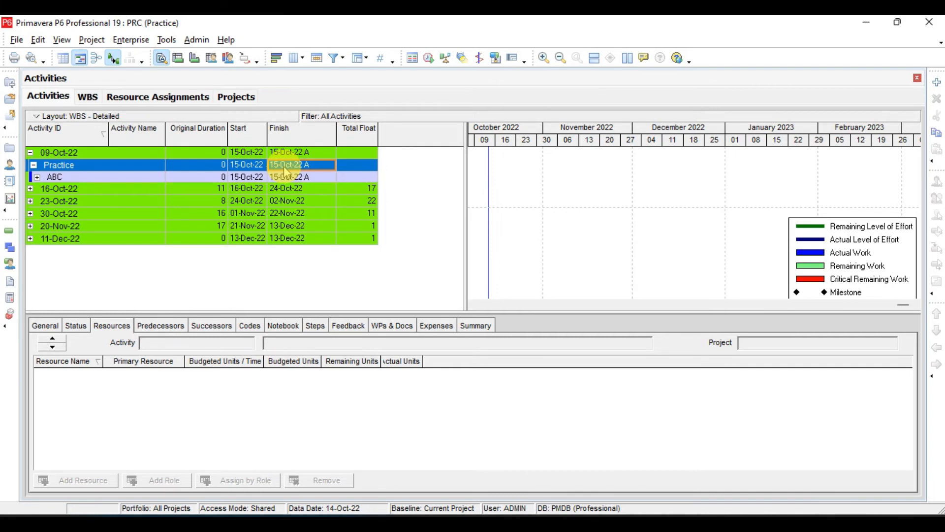
Look inside the ABC band of the 09-Oct-22 week, and collapse the Practice band and the week band.
key(Down)
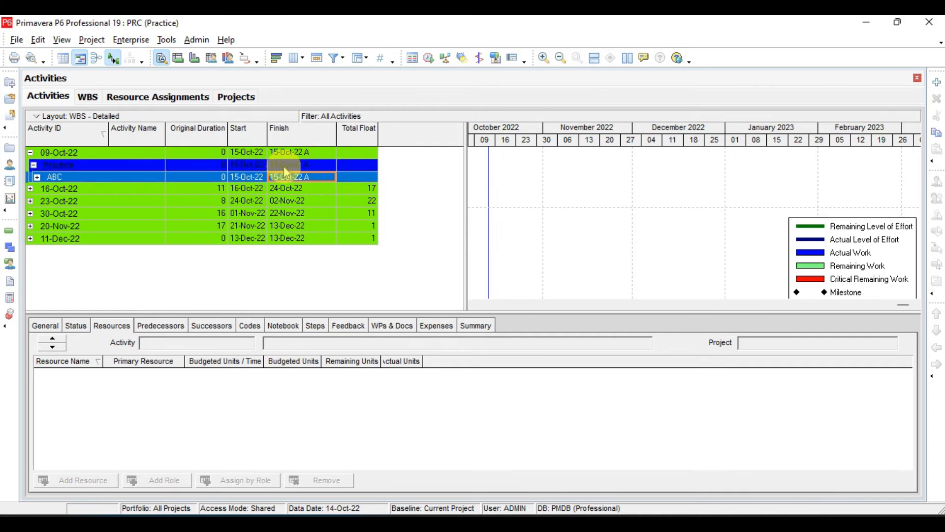
key(Left)
key(plus)
key(Down)
key(Down)
key(Up)
key(Up)
key(Up)
key(minus)
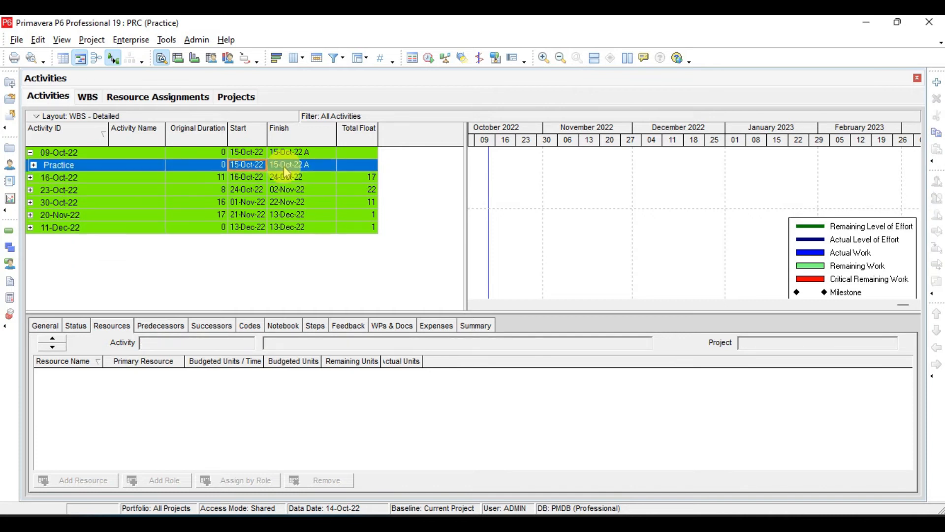
Expand the 16-Oct-22 week band and its Practice band down to the activities under ABC.
key(Up)
key(minus)
key(Down)
key(plus)
key(Down)
key(plus)
key(Down)
key(plus)
key(Down)
key(Down)
Look through the bands and activities of the 16-Oct-22 week, and collapse that week band.
key(Up)
key(Up)
key(Down)
key(Down)
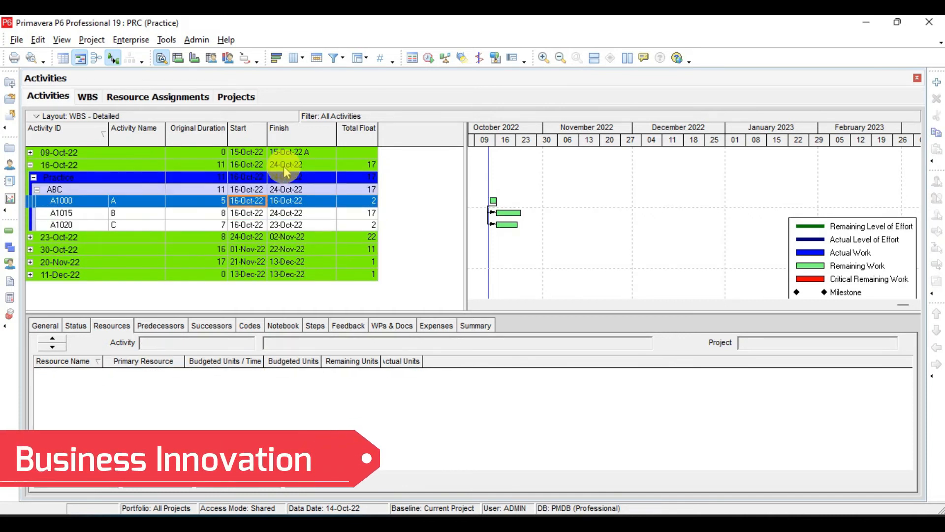
key(Up)
key(Down)
key(Down)
key(Up)
key(Up)
key(Up)
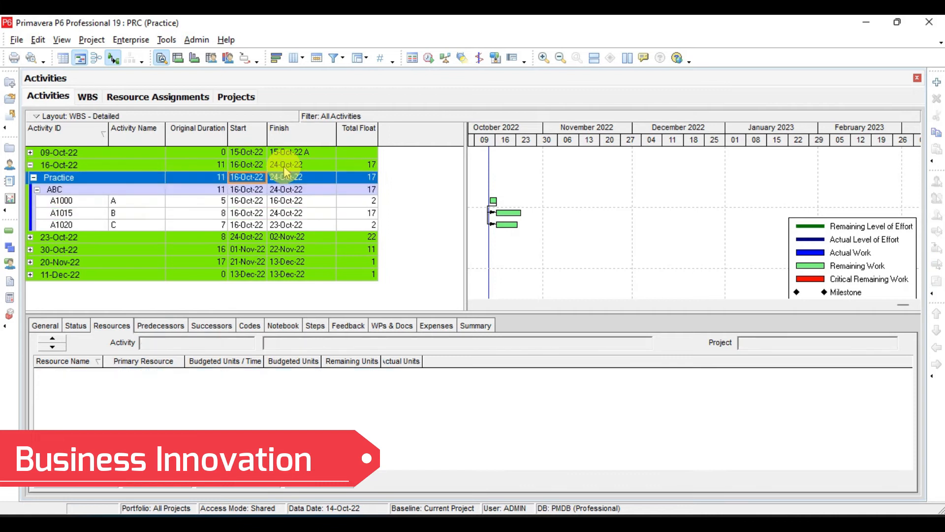
key(Up)
key(Up)
key(Down)
key(Down)
key(Up)
key(minus)
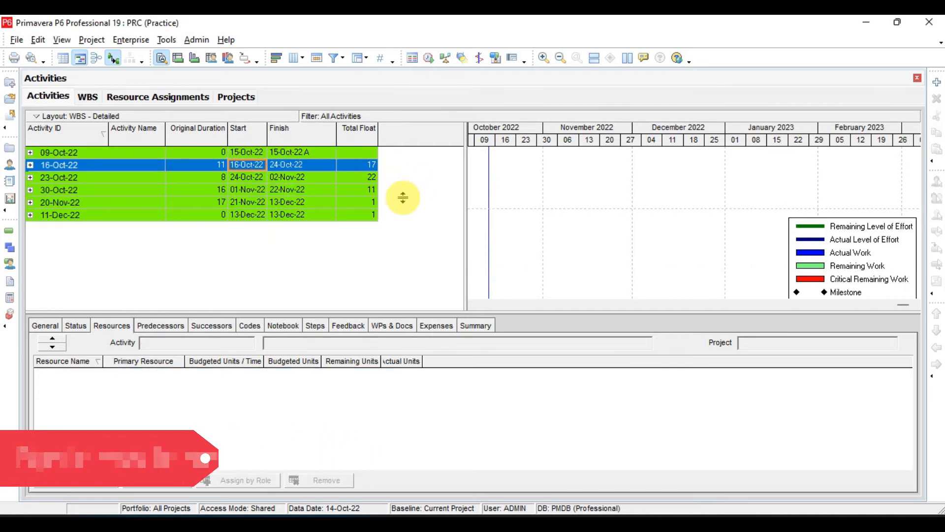
Check the Lesson-12 Group and Sort slide in Adobe Acrobat, and return to Primavera P6.
key(alt+Tab)
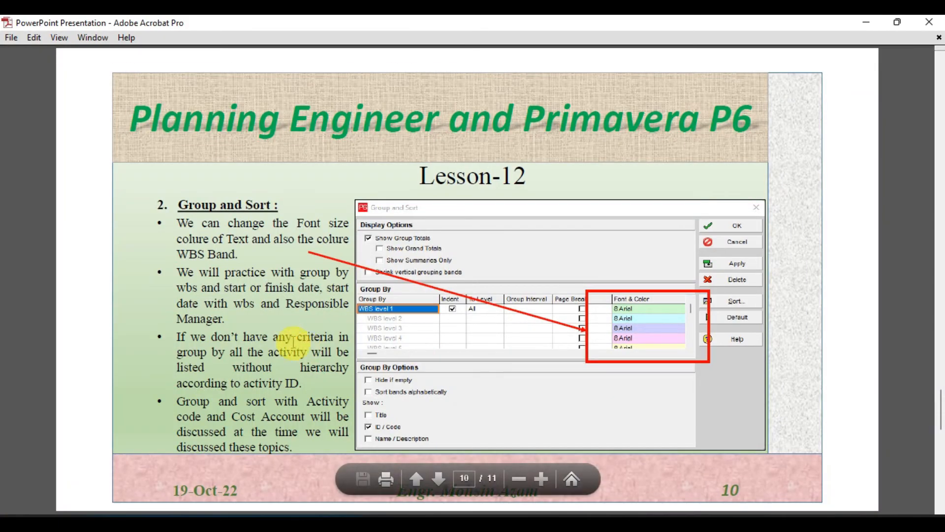
click(613, 516)
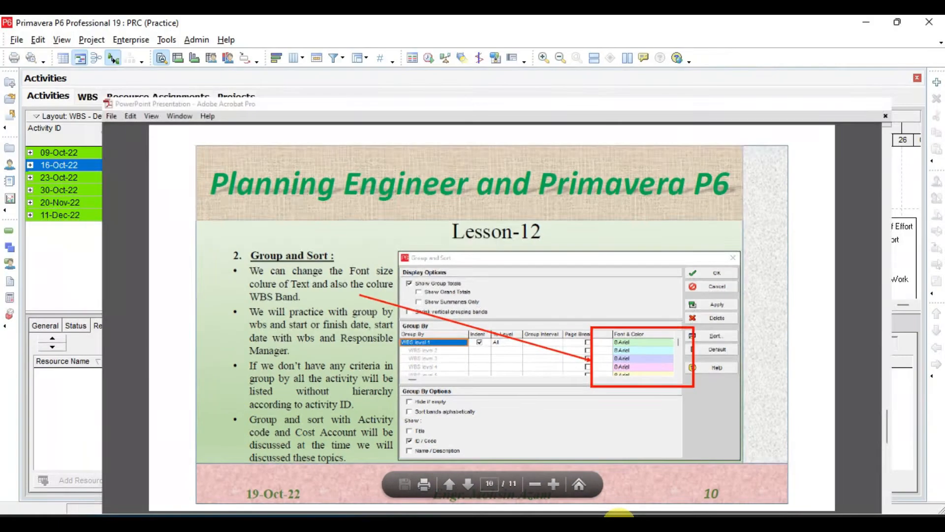
click(597, 516)
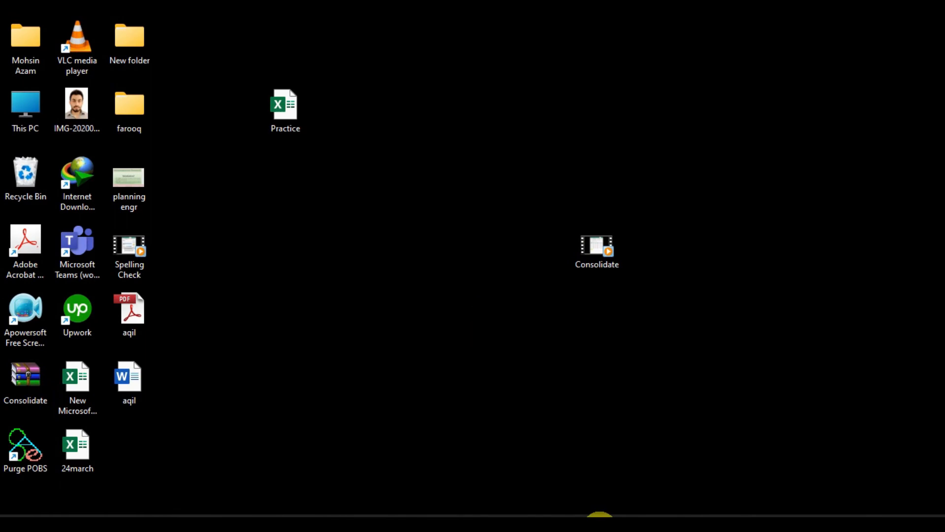
click(599, 517)
right_click(286, 192)
click(353, 438)
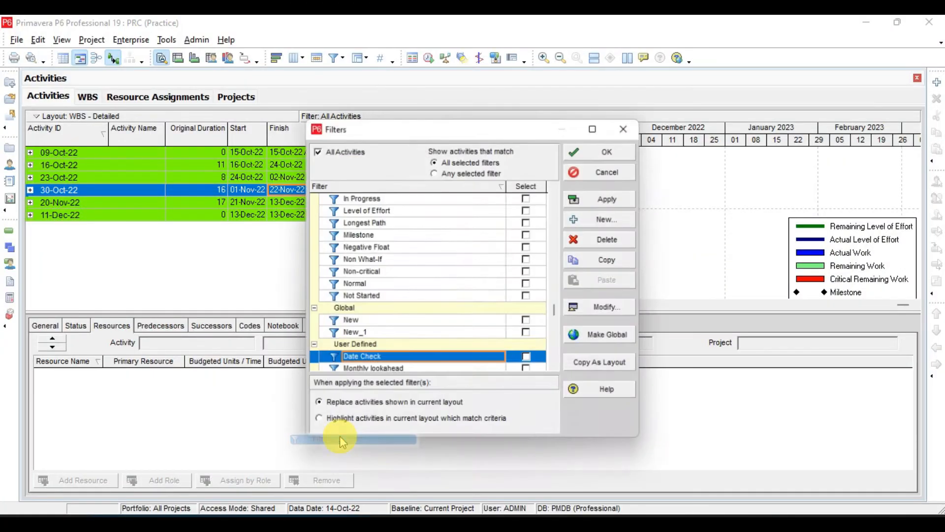
click(635, 126)
Replace the first grouping with Finish at a Week group interval, and apply and accept the settings.
right_click(346, 172)
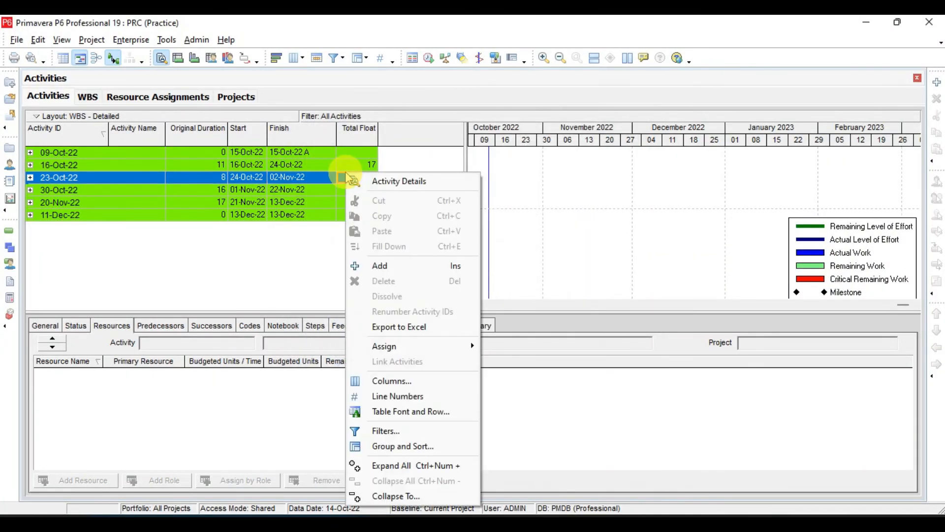
click(398, 447)
click(295, 259)
click(298, 262)
key(f)
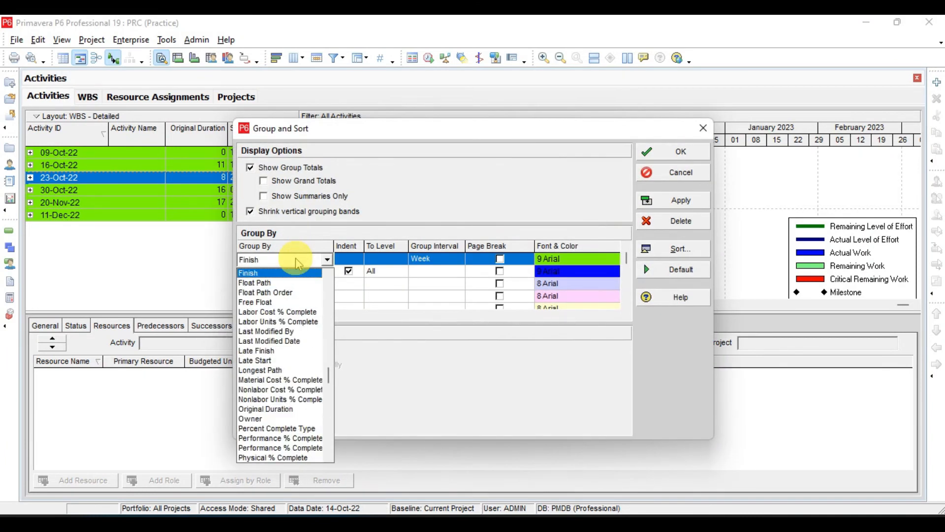
click(447, 260)
click(448, 260)
click(437, 311)
click(679, 201)
click(666, 152)
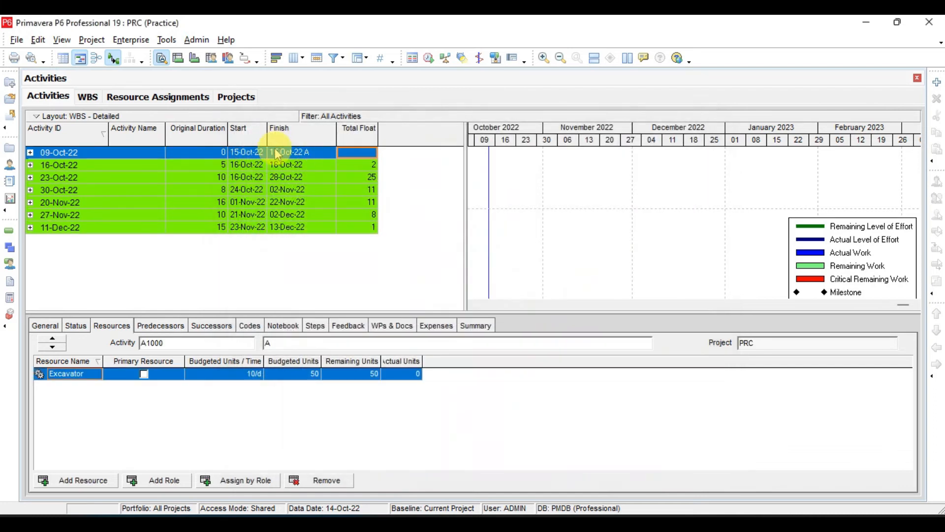
Expand the 09-Oct-22 band of the Finish grouping, collapse all bands, and look through the weekly bands.
click(277, 153)
key(KP_Add)
key(Down)
key(KP_Add)
key(ctrl+KP_Subtract)
key(Down)
key(Down)
key(Down)
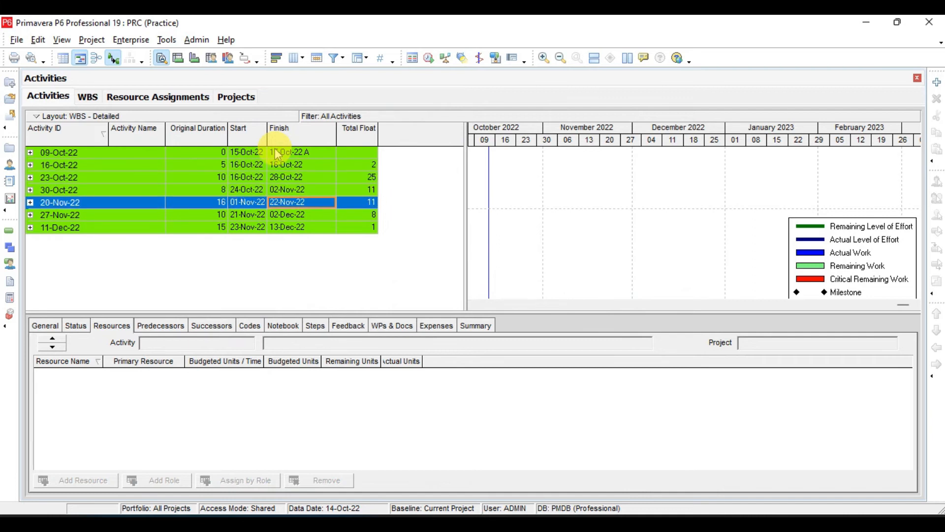
Read the Responsible Manager grouping note on the Adobe Acrobat slide, and return to Primavera P6.
right_click(299, 179)
key(alt+Tab)
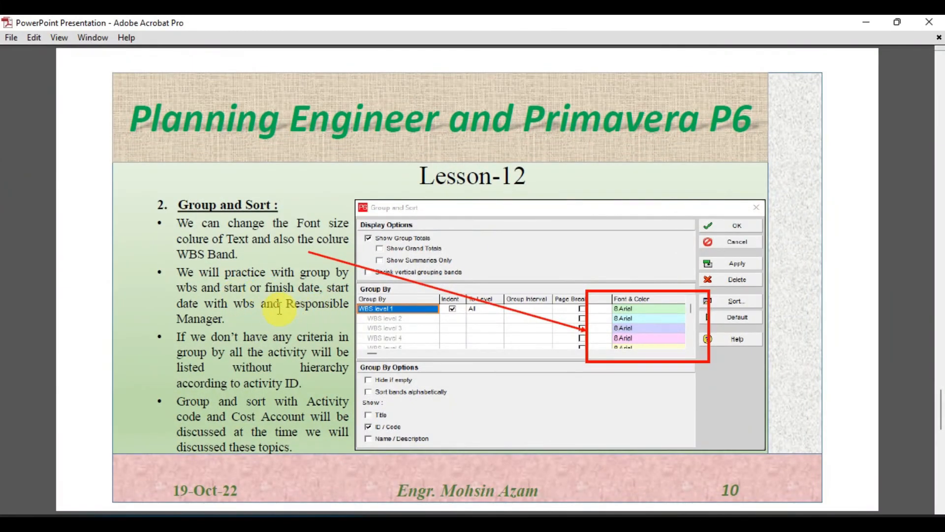
click(626, 523)
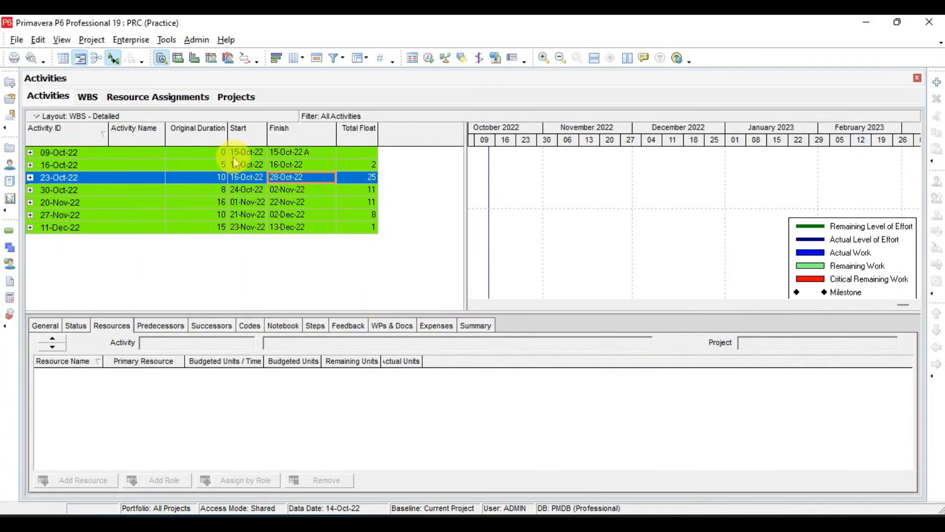
Delete the Finish grouping in Group and Sort, and turn off Indent for the remaining WBS grouping.
right_click(236, 156)
click(291, 431)
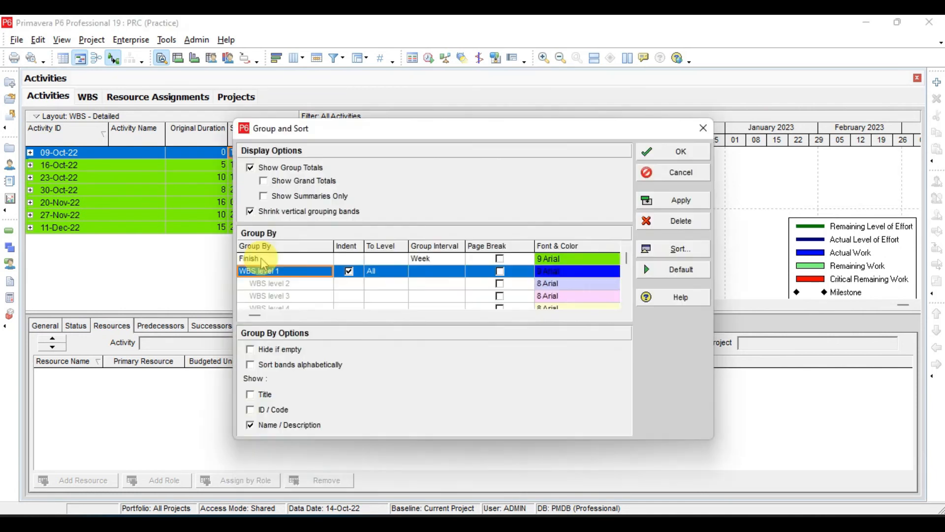
click(674, 221)
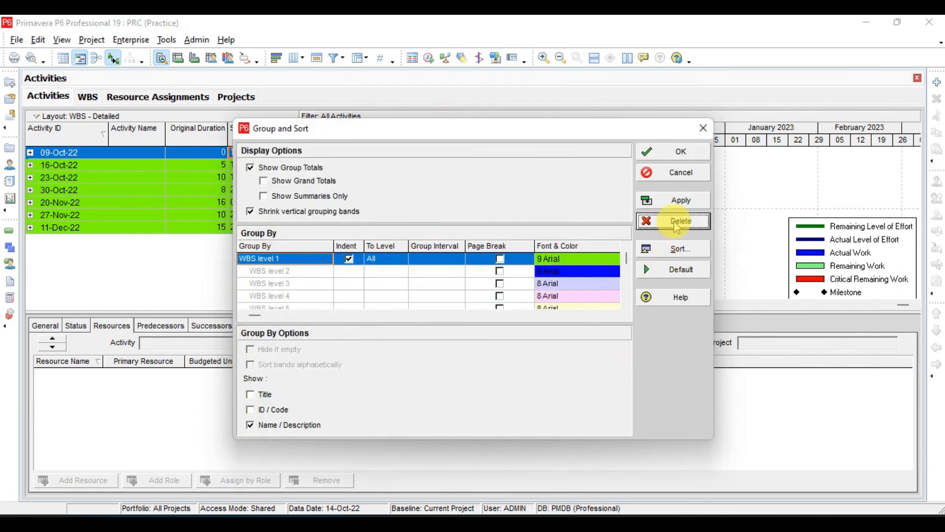
click(324, 272)
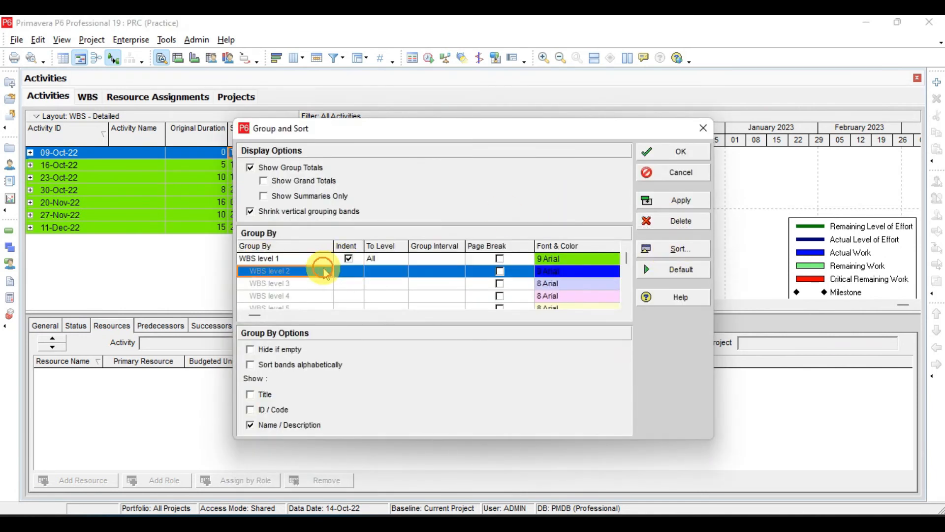
click(350, 259)
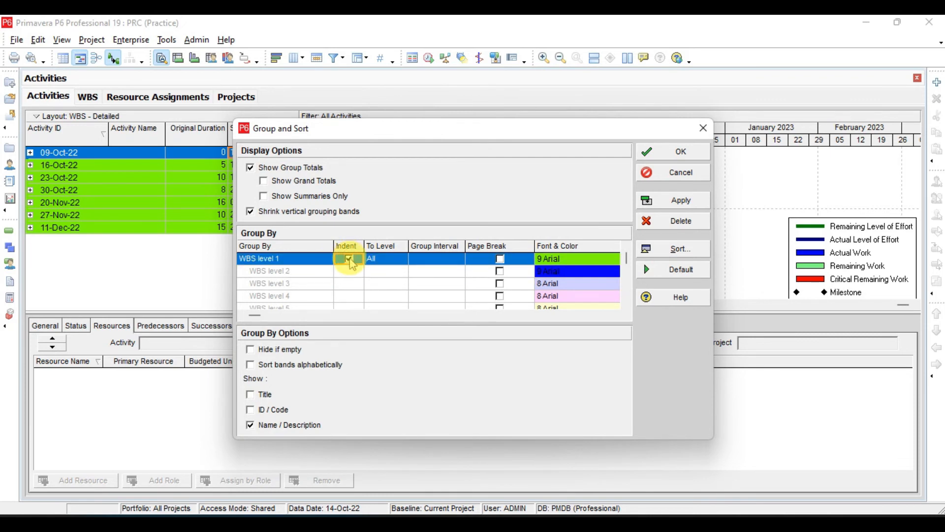
click(350, 260)
Add Responsible Manager as the second grouping with Indent enabled, and apply and accept the settings.
click(310, 282)
click(307, 273)
click(307, 273)
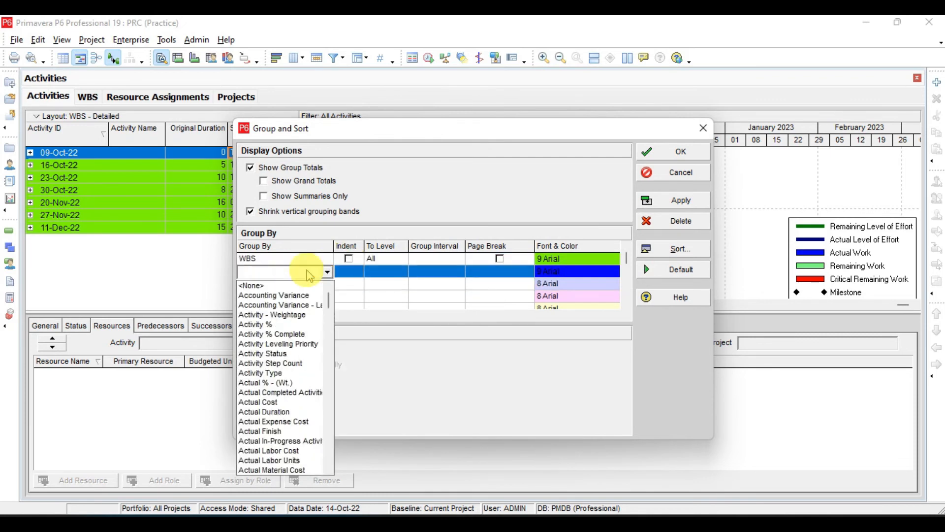
text(responsible Manag)
key(Return)
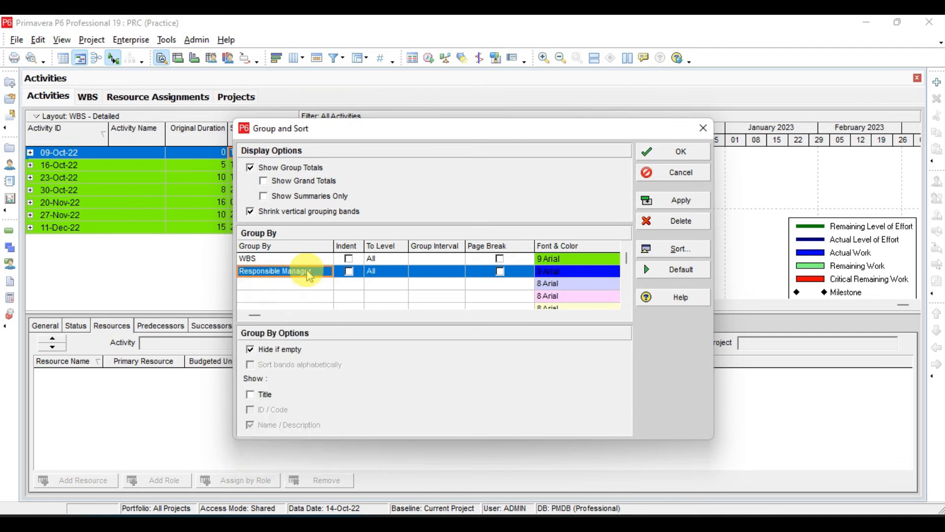
click(351, 272)
click(351, 273)
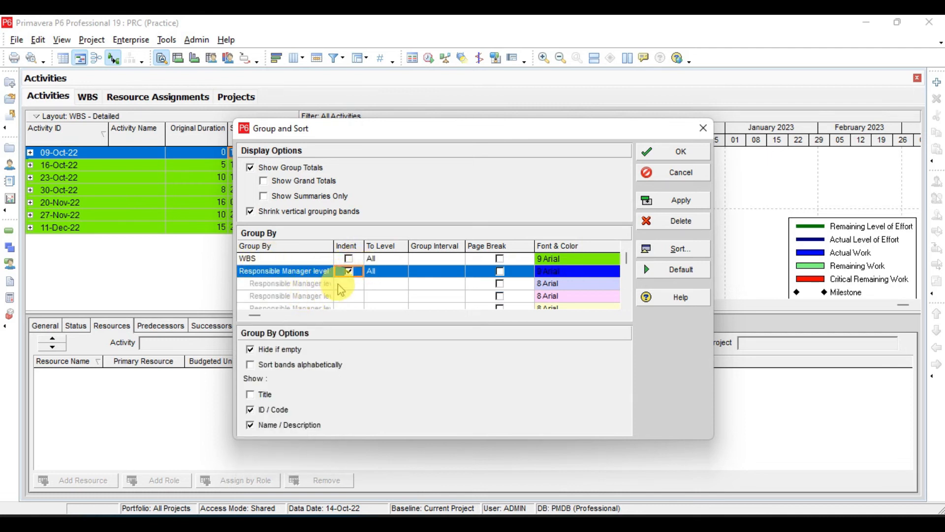
click(681, 204)
click(668, 152)
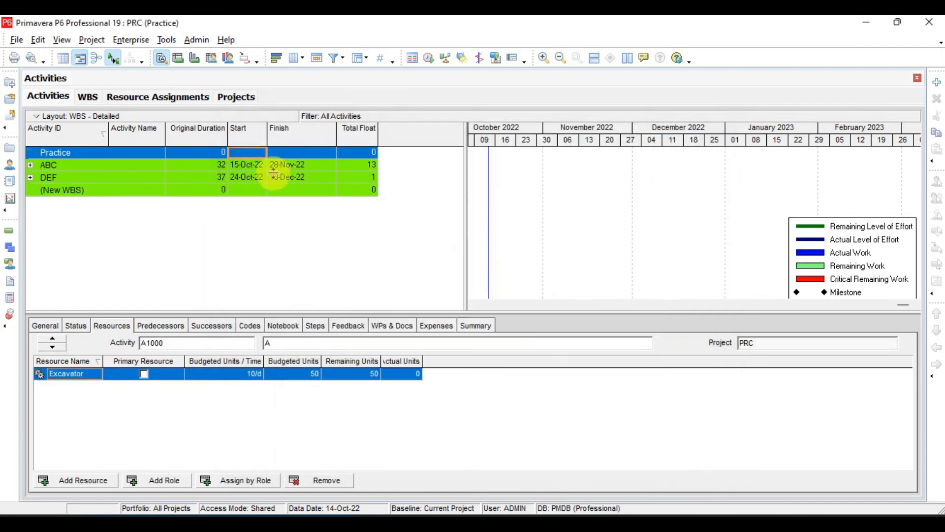
Expand the ABC and DEF bands to examine the Responsible Manager grouping inside them.
click(262, 164)
key(plus)
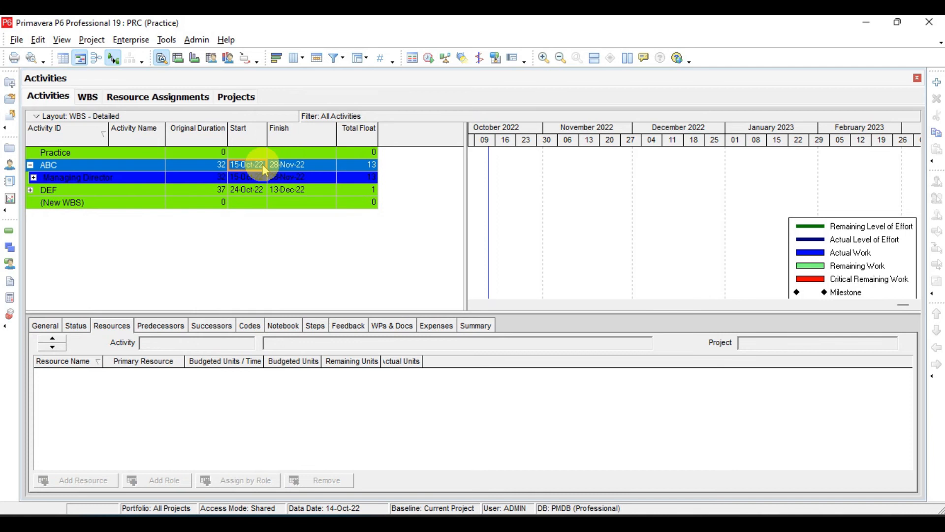
key(Down)
key(plus)
key(Down)
key(Up)
key(minus)
key(Down)
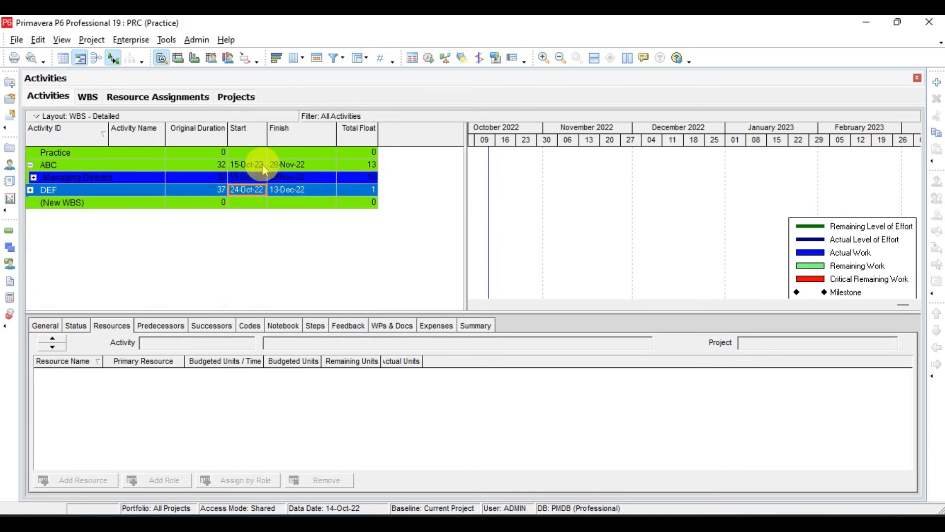
key(plus)
key(Down)
key(Up)
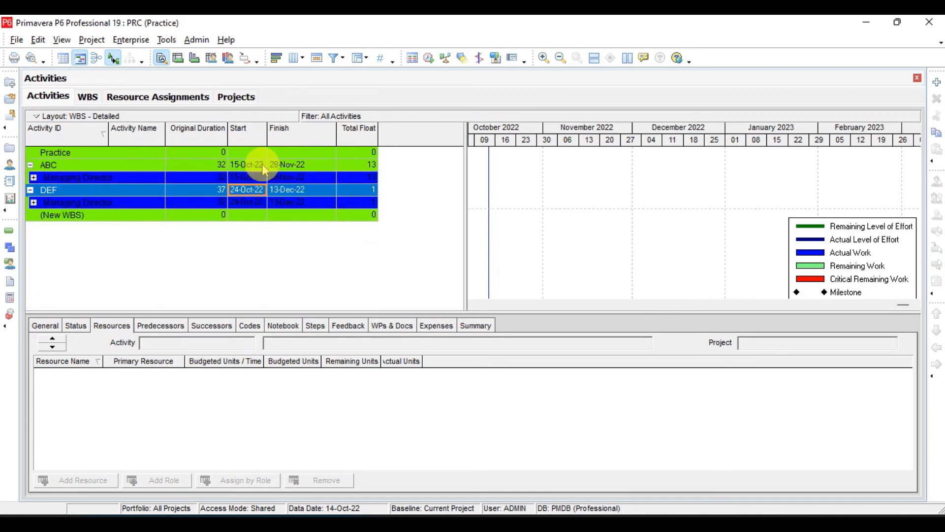
Expand the Managing Director band under ABC to view its activities, and collapse it along with ABC and DEF.
key(Up)
key(Left)
key(Left)
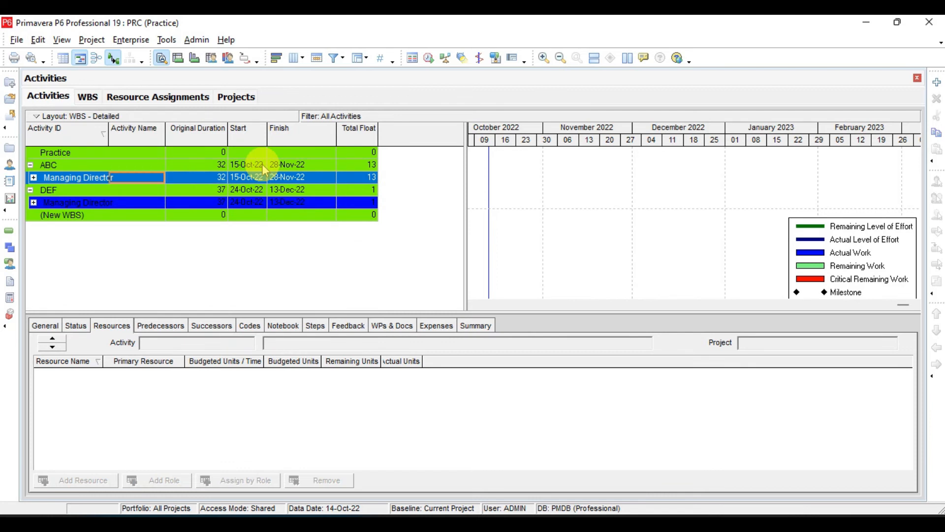
key(Up)
key(Down)
key(plus)
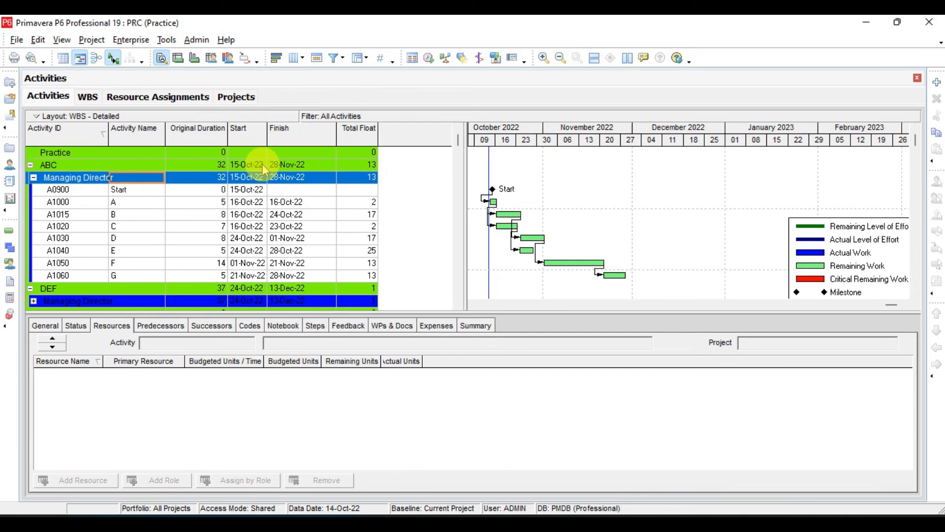
key(minus)
key(Up)
key(minus)
key(Down)
key(minus)
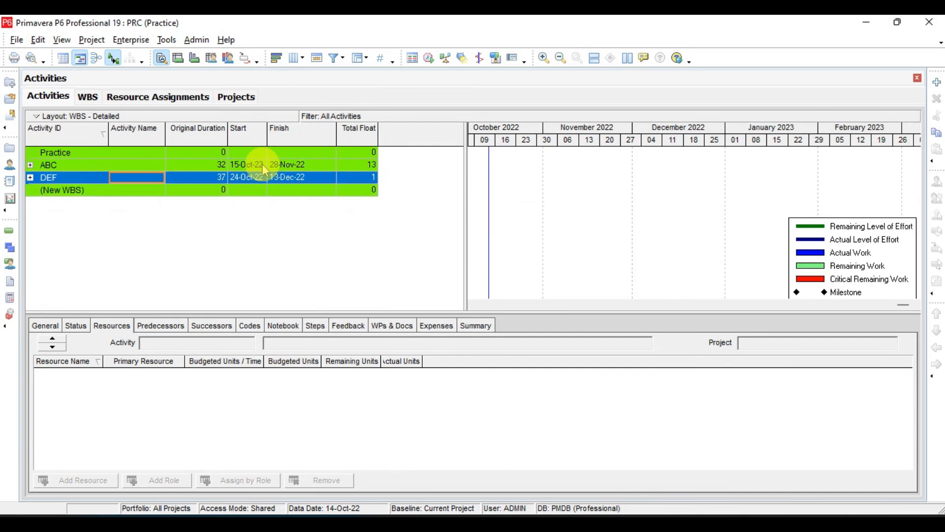
Read the slide's note about having no grouping criteria in Adobe Acrobat, and return to the activities in Primavera P6.
click(628, 513)
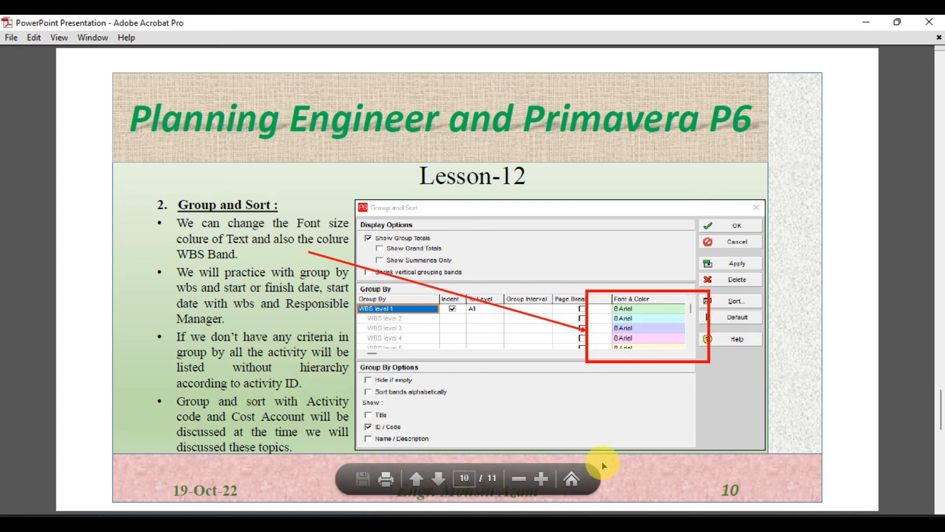
click(623, 514)
click(295, 192)
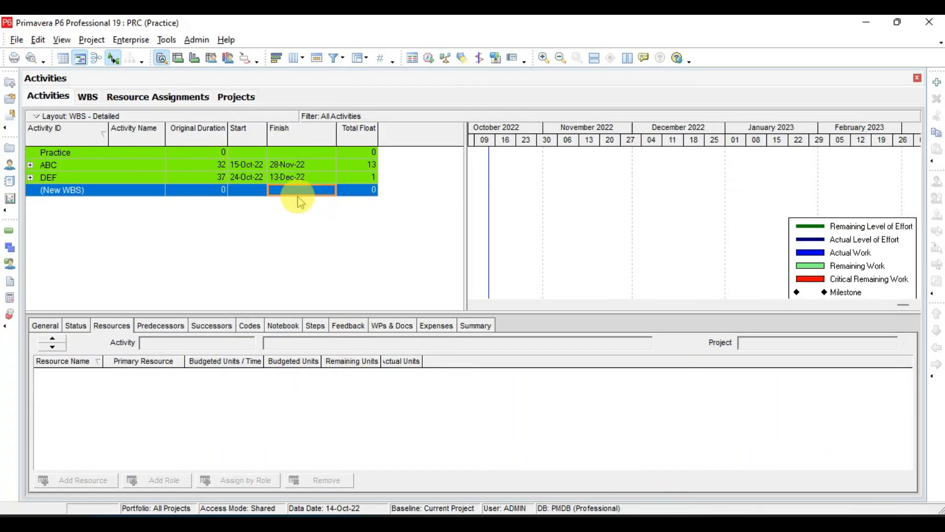
Delete the Responsible Manager and WBS levels from the Group and Sort settings, and apply and accept the empty grouping.
right_click(295, 192)
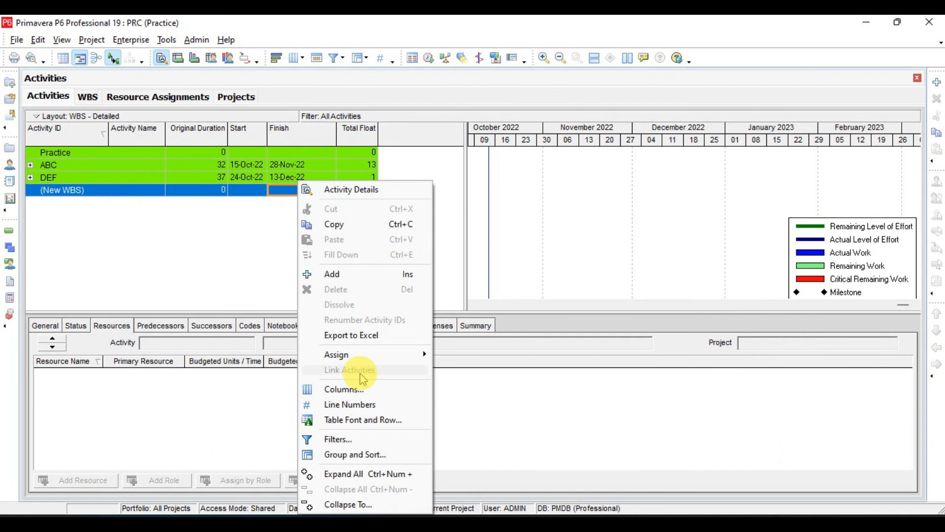
click(344, 454)
click(247, 272)
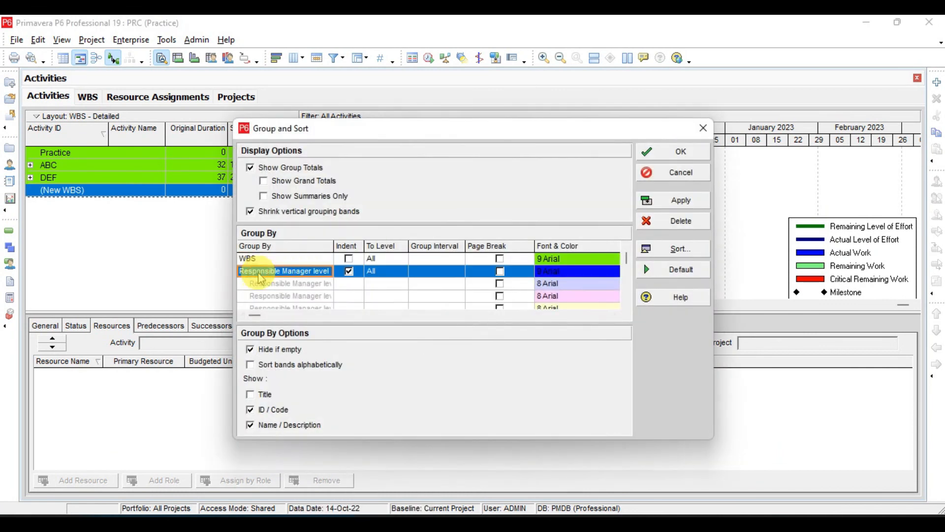
click(685, 229)
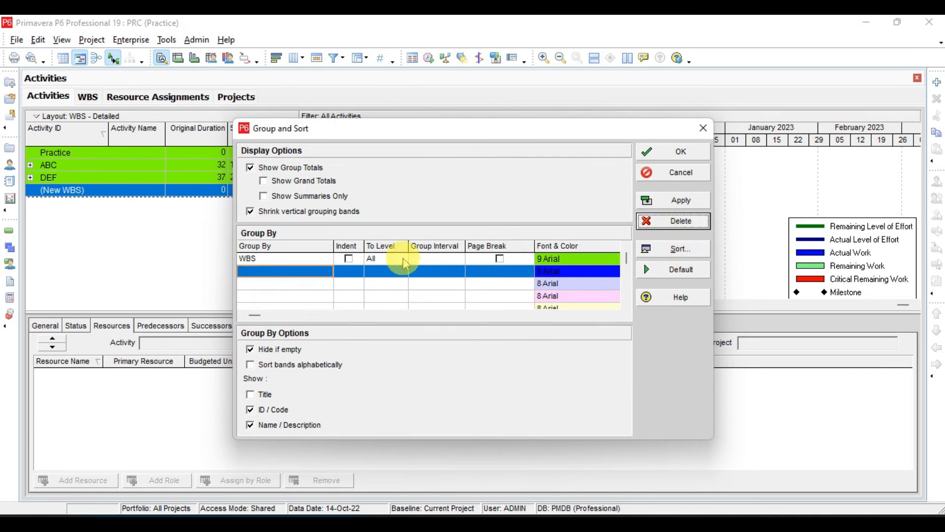
click(394, 258)
click(691, 228)
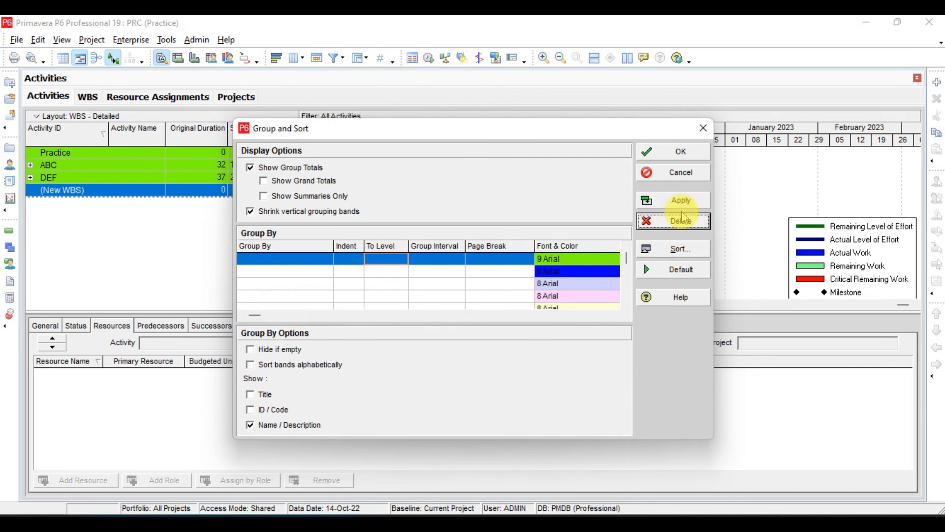
click(691, 202)
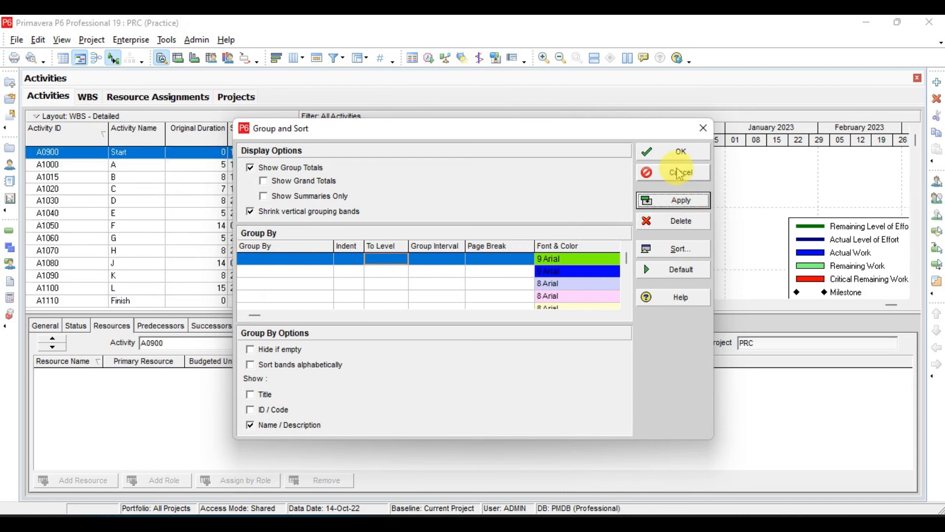
click(667, 151)
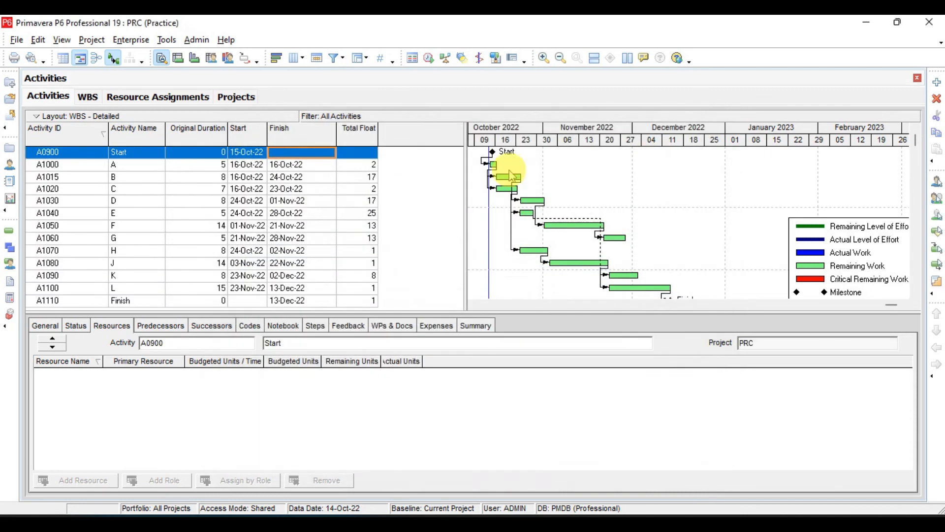
Browse the ungrouped activities between A0900 and A1110 to examine their order by activity ID, and switch to the lesson slide in Adobe Acrobat.
click(293, 201)
key(Down)
key(Down)
key(Down)
key(Down)
key(Down)
key(Down)
key(Down)
key(Down)
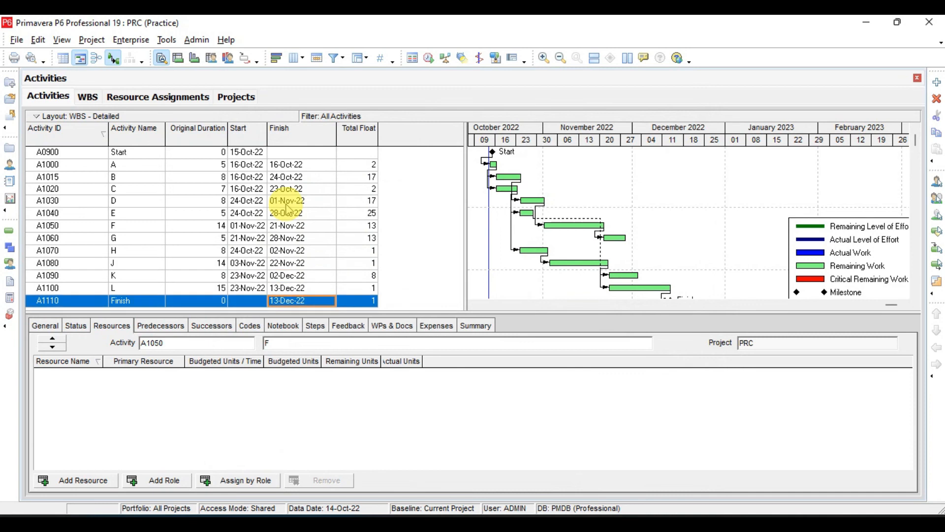
key(Up)
key(Up)
key(Up)
key(Up)
key(Up)
key(Up)
key(Up)
key(Up)
key(Up)
key(Up)
key(Up)
key(Up)
key(Down)
key(Down)
key(Down)
key(Down)
key(Down)
key(Down)
key(Down)
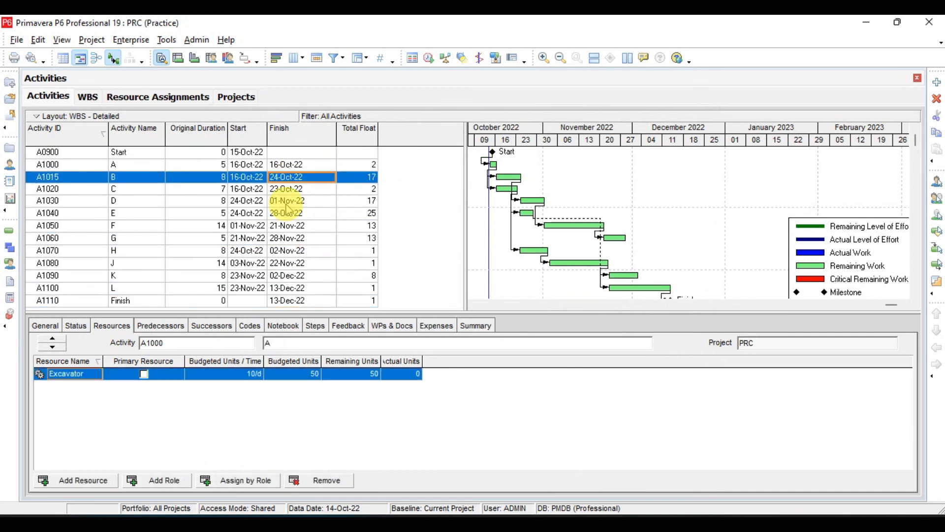
key(Down)
key(Down)
key(Down)
key(Down)
key(Down)
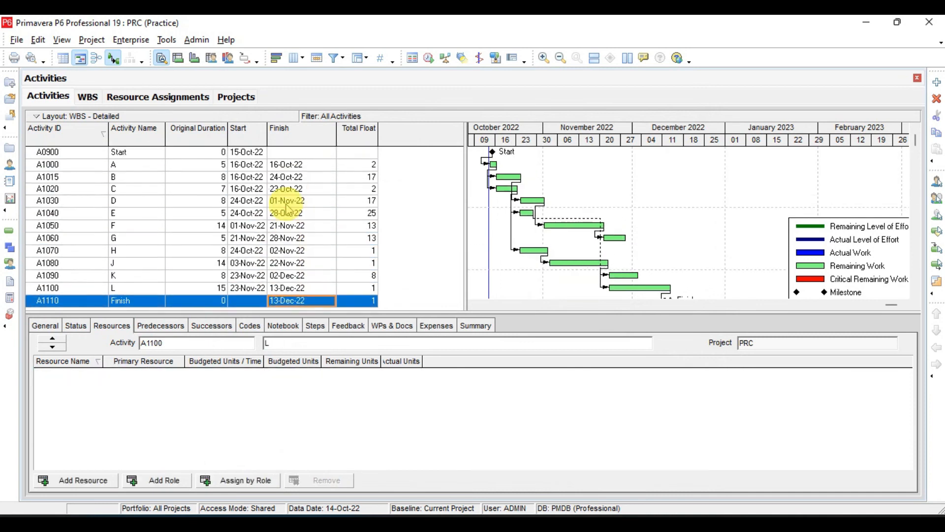
key(Up)
key(Up)
key(Up)
key(Up)
key(Up)
key(Up)
key(Up)
key(Up)
key(Up)
key(Up)
key(Up)
key(Up)
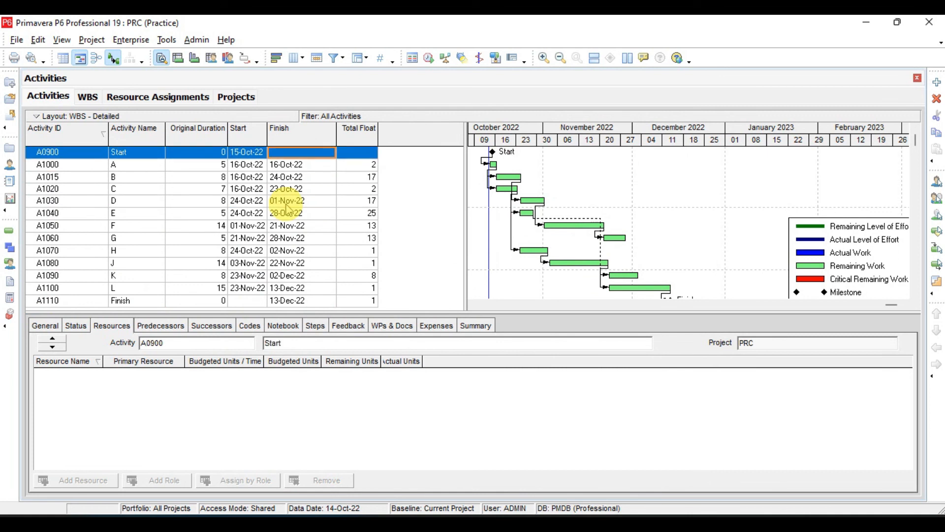
key(Down)
key(Down)
key(Down)
key(Down)
key(Down)
key(Down)
key(Down)
key(Down)
key(Down)
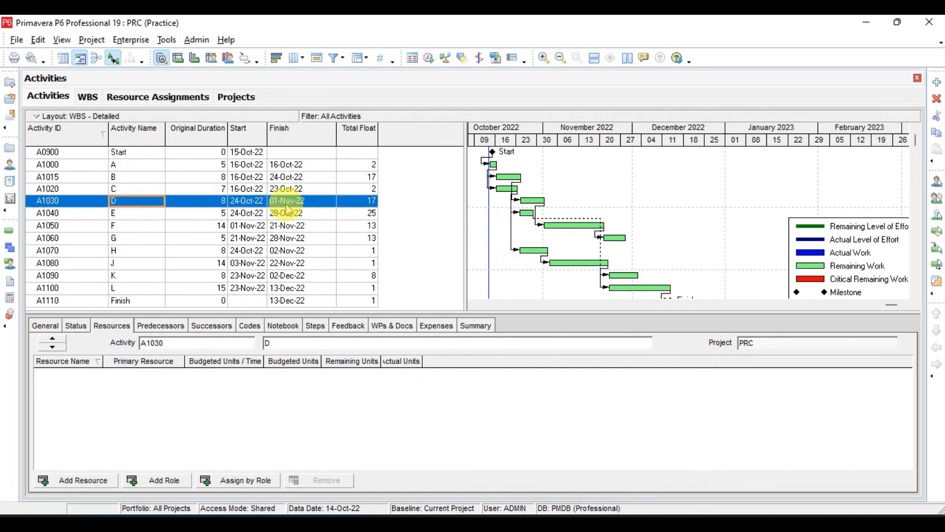
key(Down)
key(Down)
key(Down)
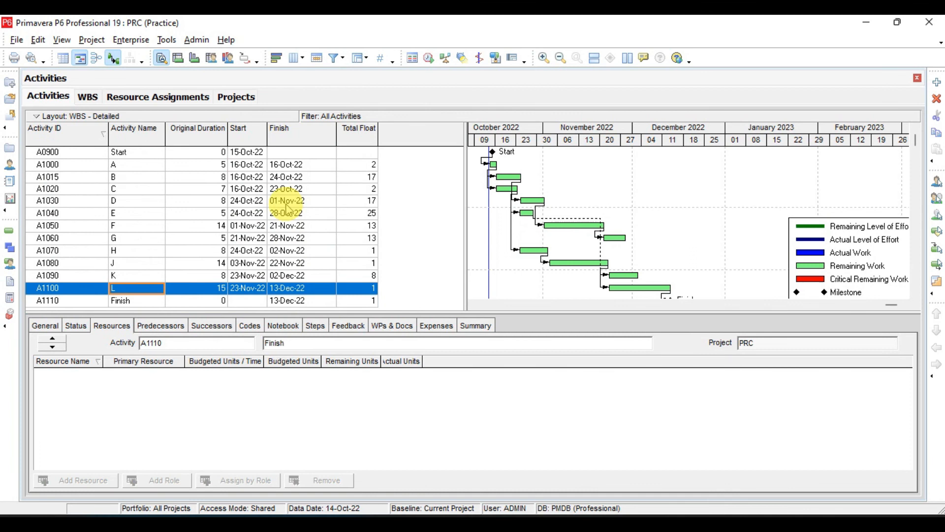
key(ctrl+Home)
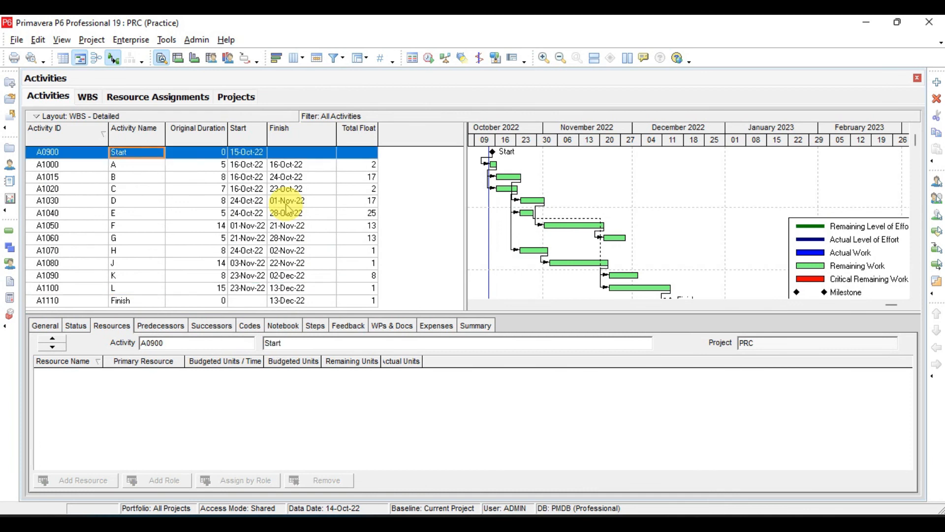
key(Down)
key(Down)
key(Down)
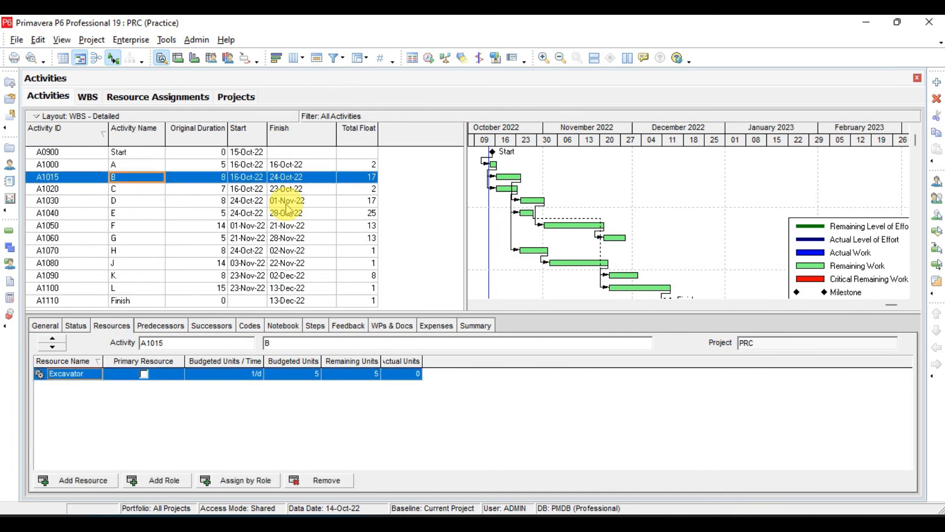
key(Down)
key(Down)
key(Down)
key(Down)
key(Down)
key(Down)
key(Down)
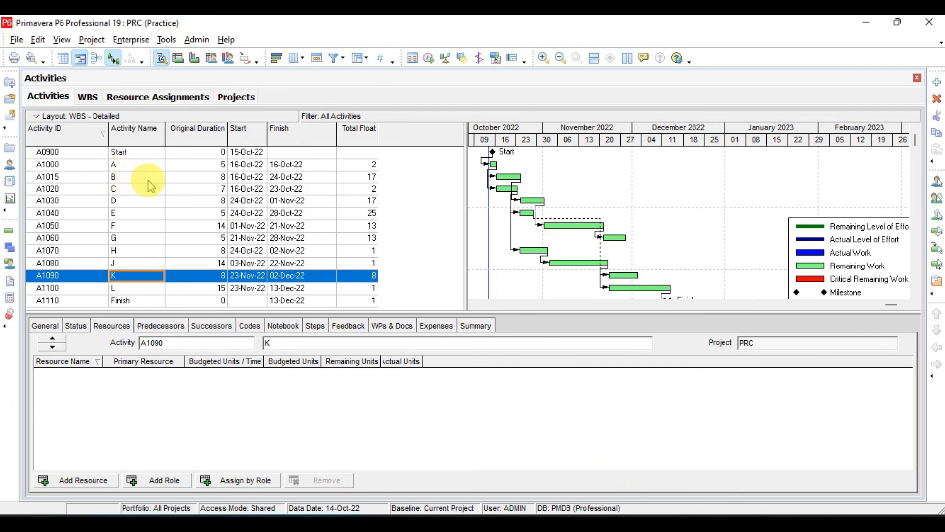
key(alt+Tab)
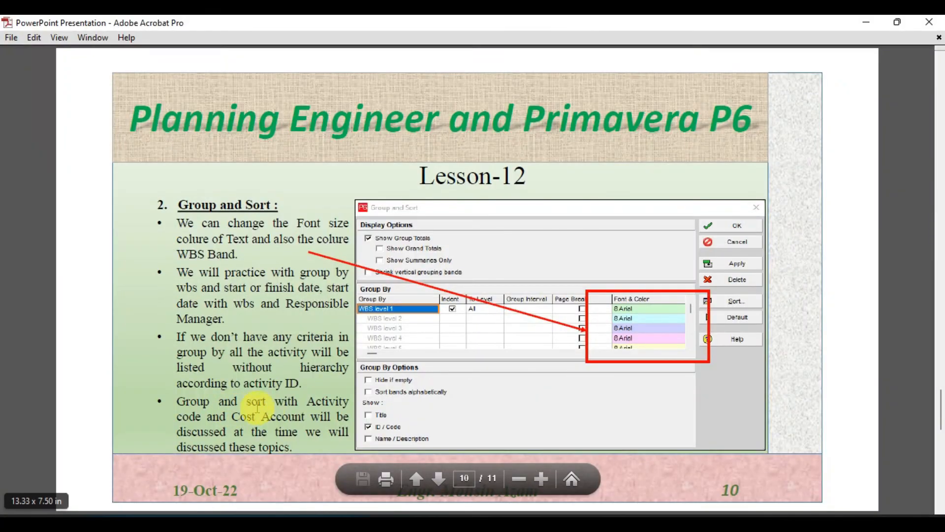